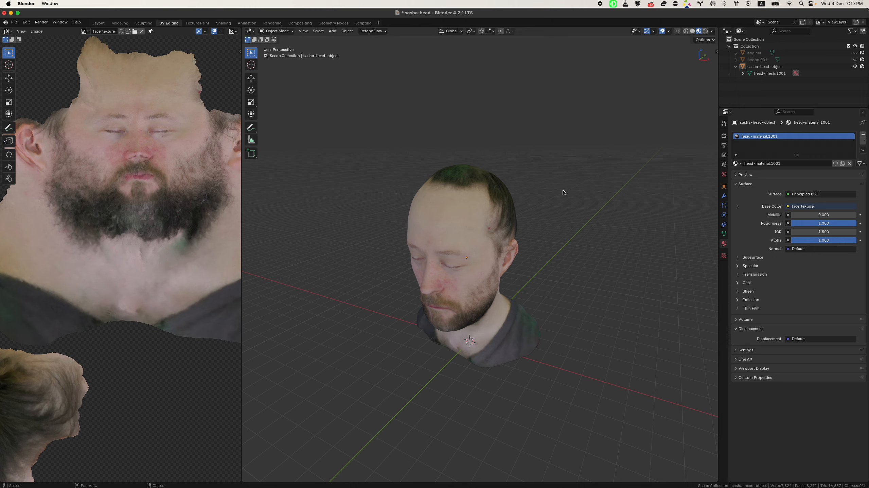
Switch to Fusion and insert the mesh file sasha-head2.obj into the untitled design in millimetres
shift+middle_drag(422, 219, 405, 232)
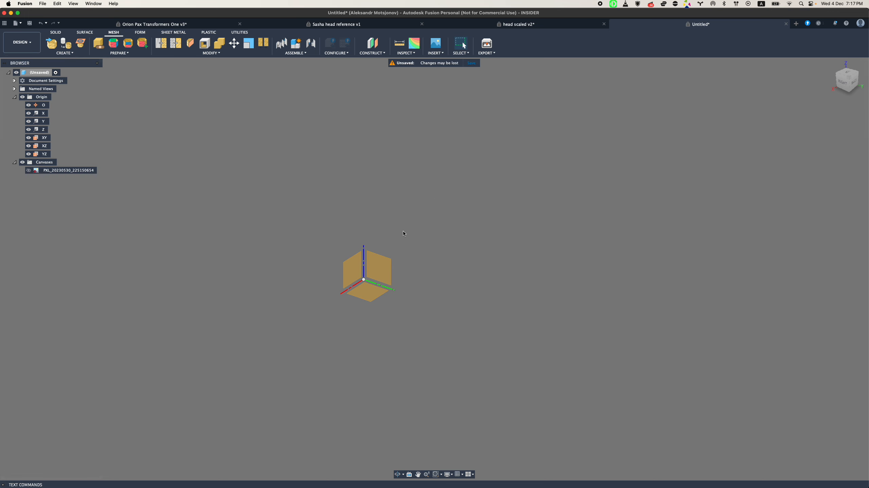
click(436, 52)
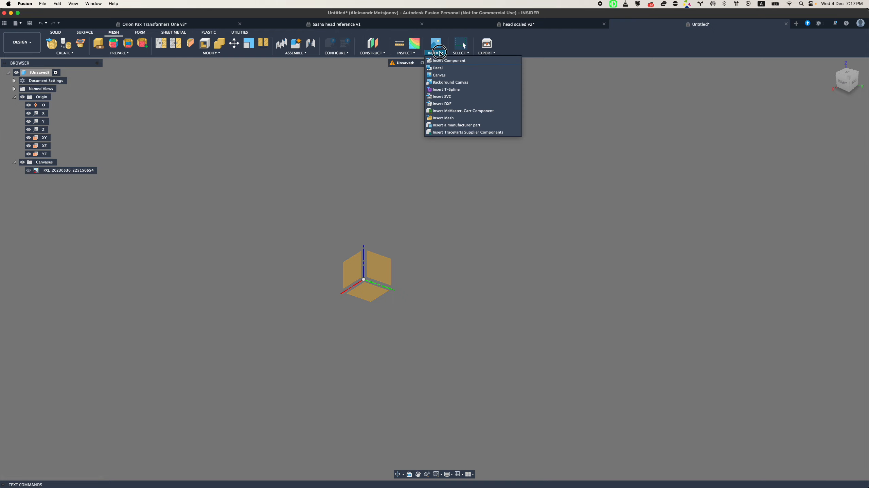
click(450, 118)
click(355, 320)
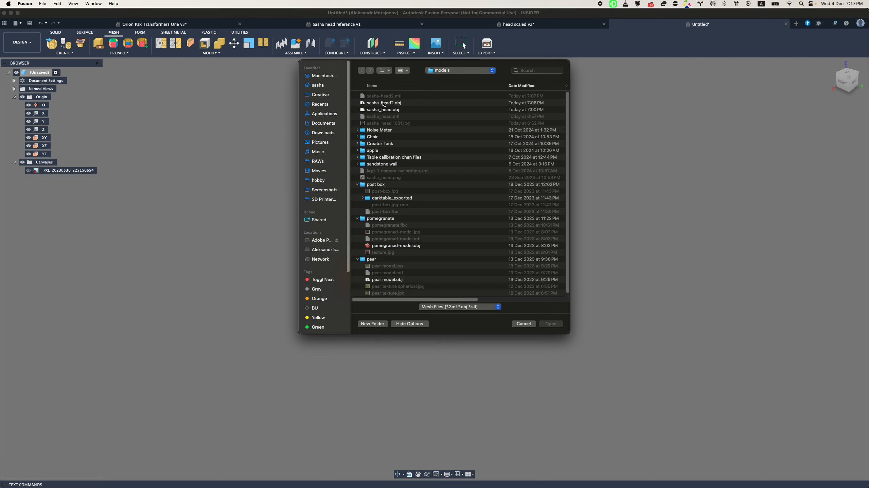
double_click(384, 102)
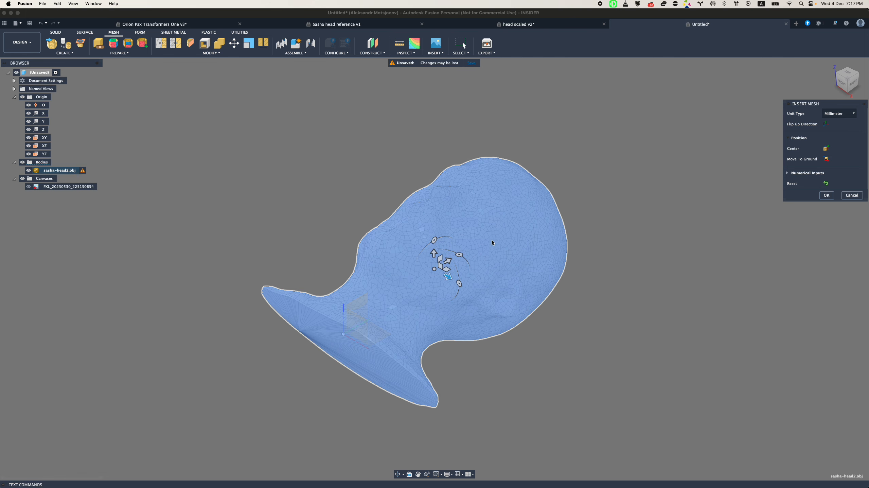
key(Return)
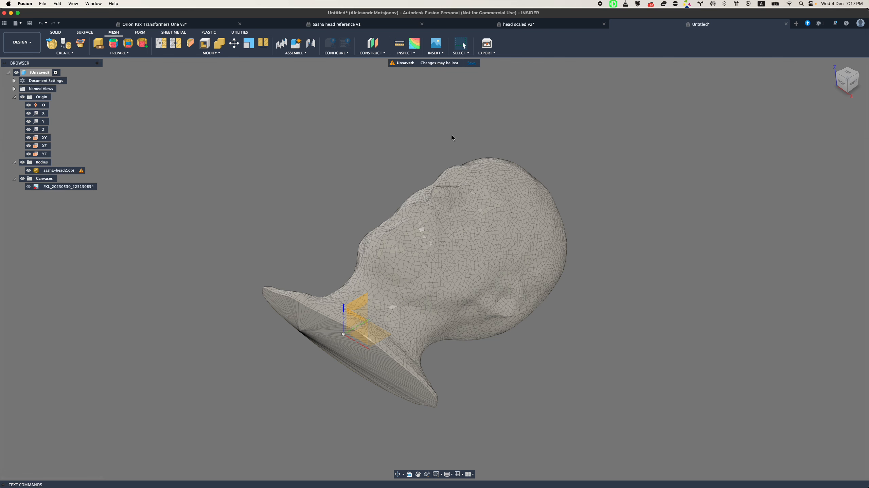
key(super+comma)
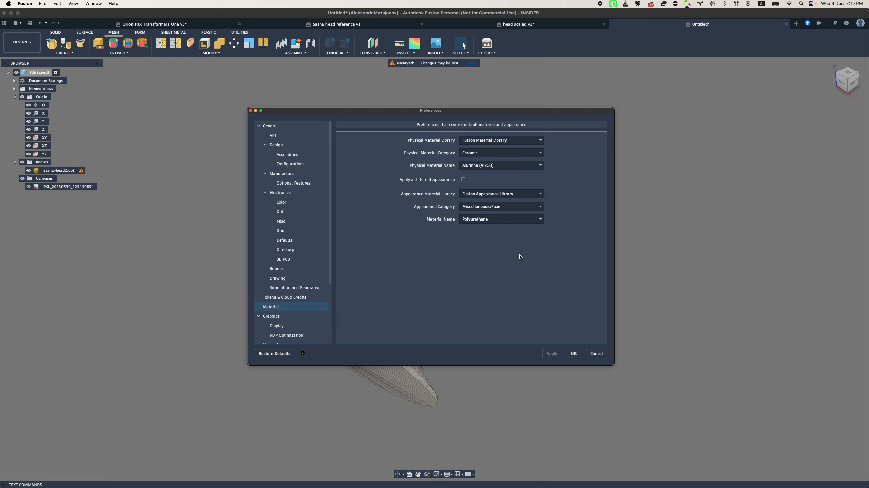
click(597, 354)
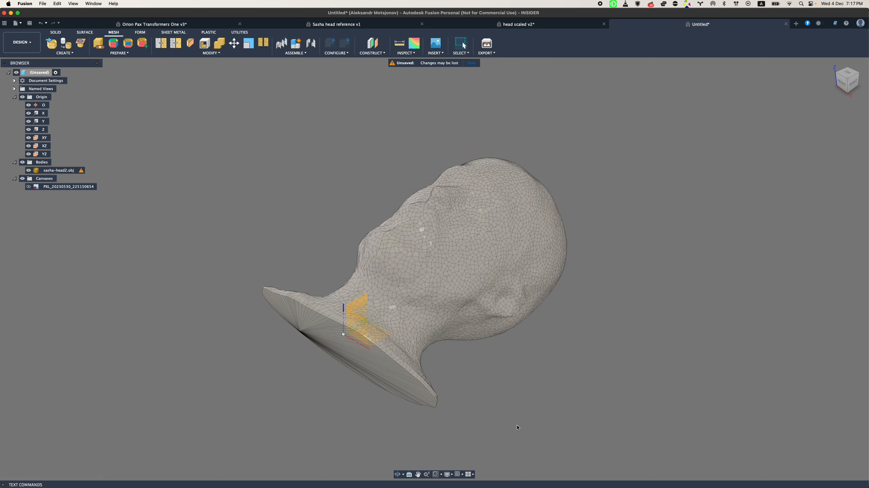
click(449, 474)
mouse_move(468, 436)
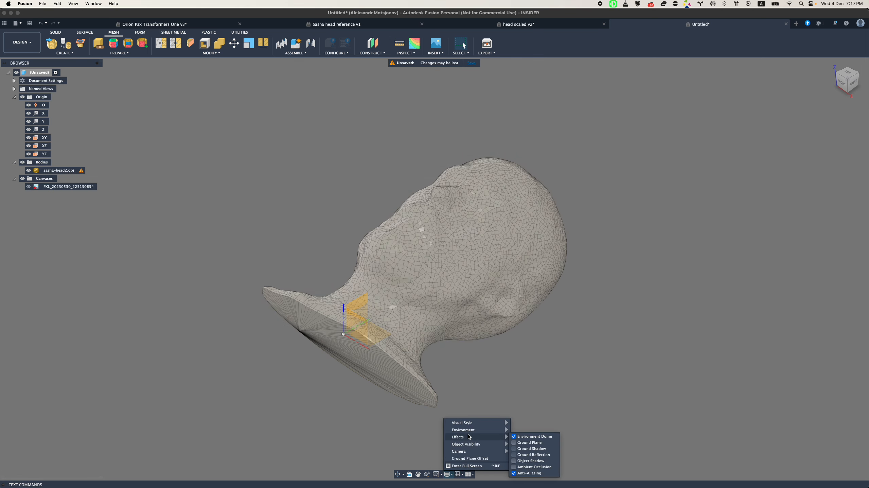
mouse_move(480, 423)
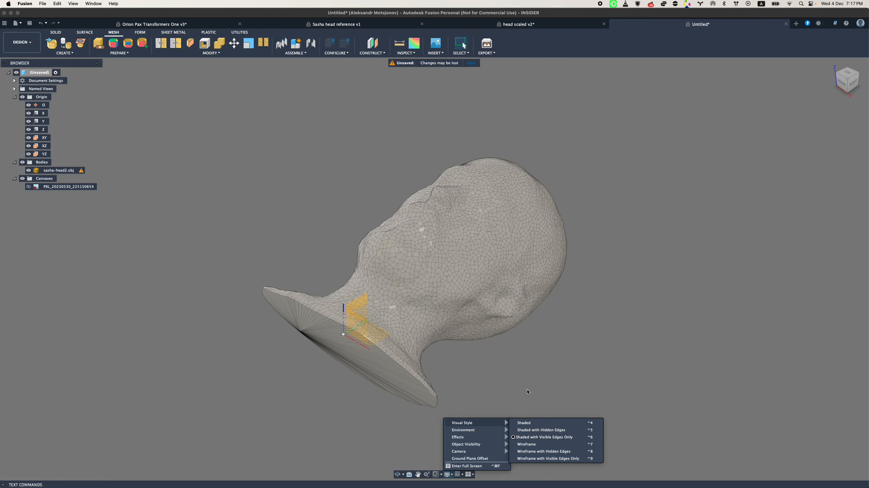
click(526, 424)
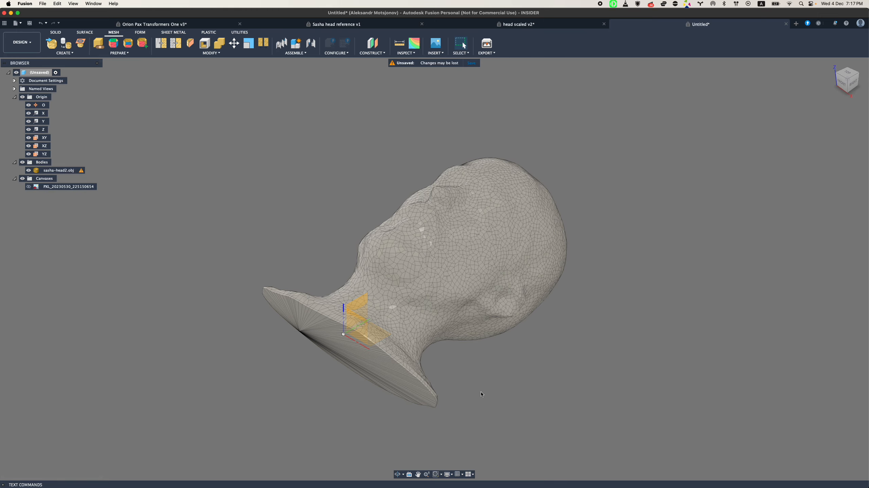
Turn the mesh face group display on for the head and back off
click(406, 53)
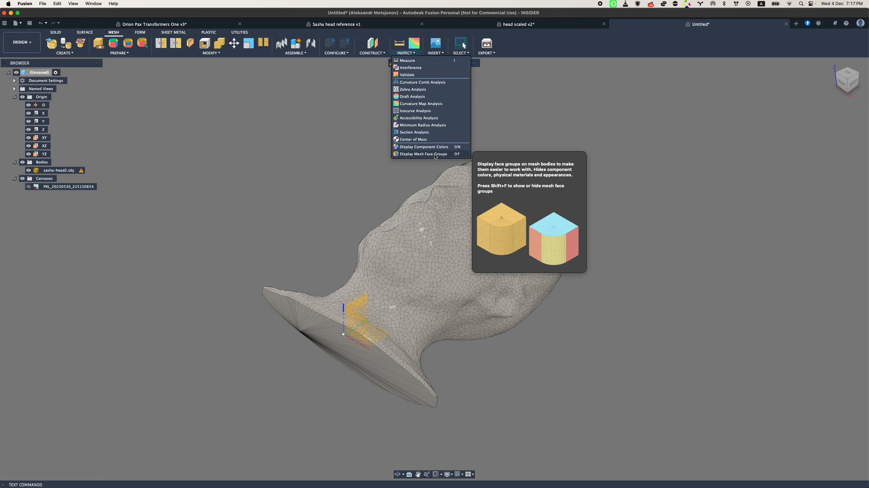
click(436, 154)
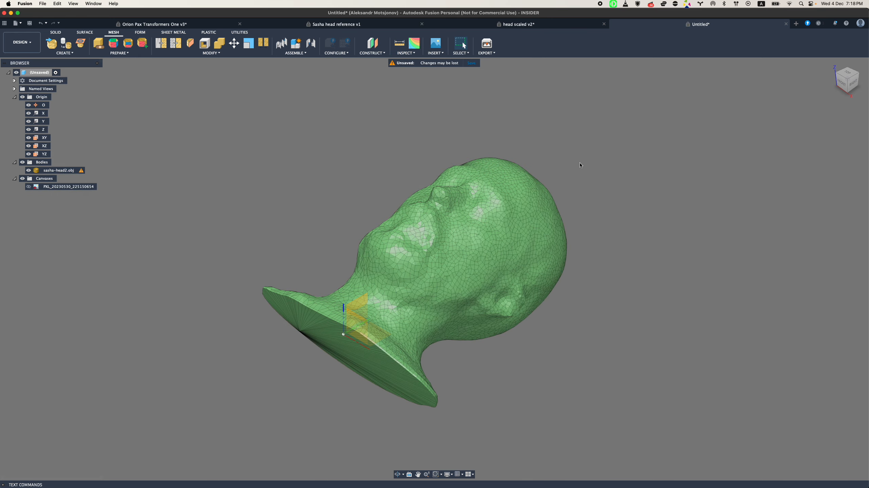
click(411, 54)
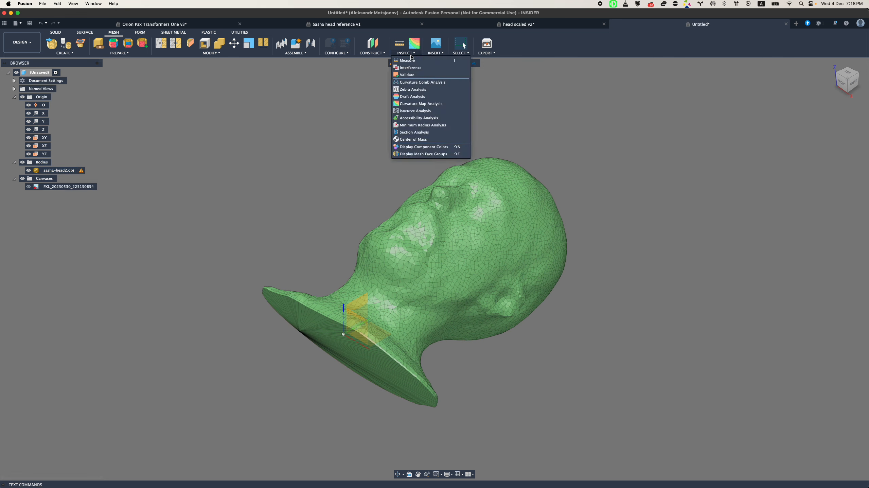
click(465, 153)
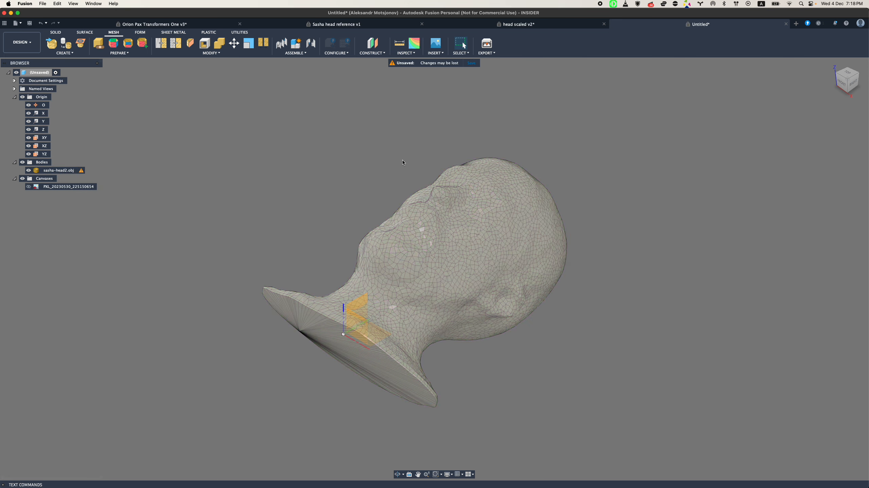
key(shift+f)
Apply the Smooth Shaded display to the sasha-head2.obj mesh body
shift+middle_drag(589, 172, 498, 167)
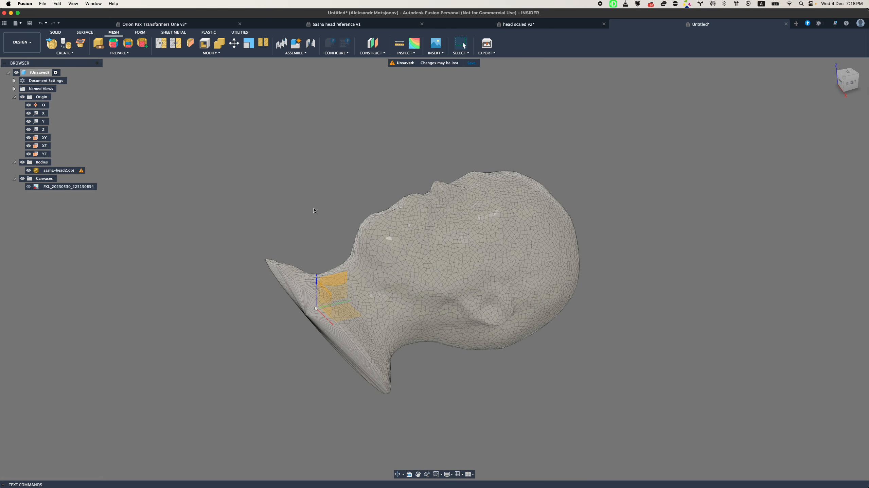
right_click(434, 249)
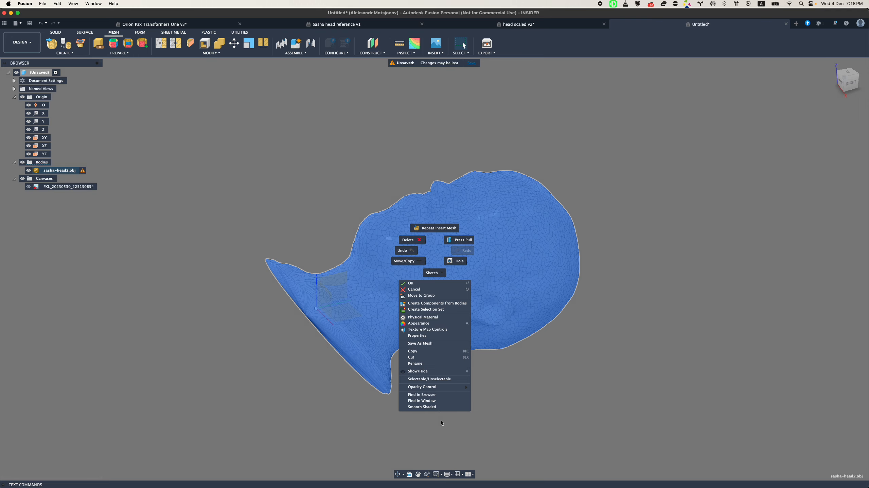
click(435, 407)
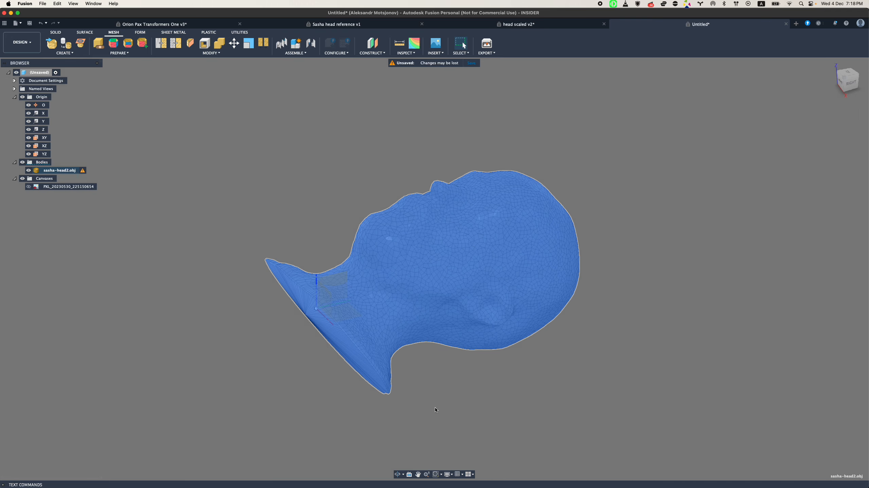
click(453, 369)
Compare the textured head in the Shaded visual style and restore Shaded with Visible Edges Only
click(448, 474)
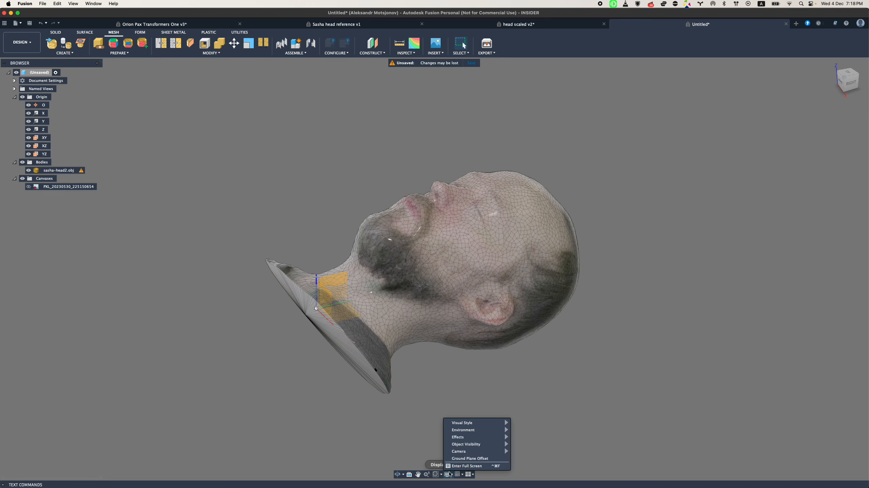
mouse_move(477, 424)
click(528, 424)
shift+middle_drag(470, 364, 470, 408)
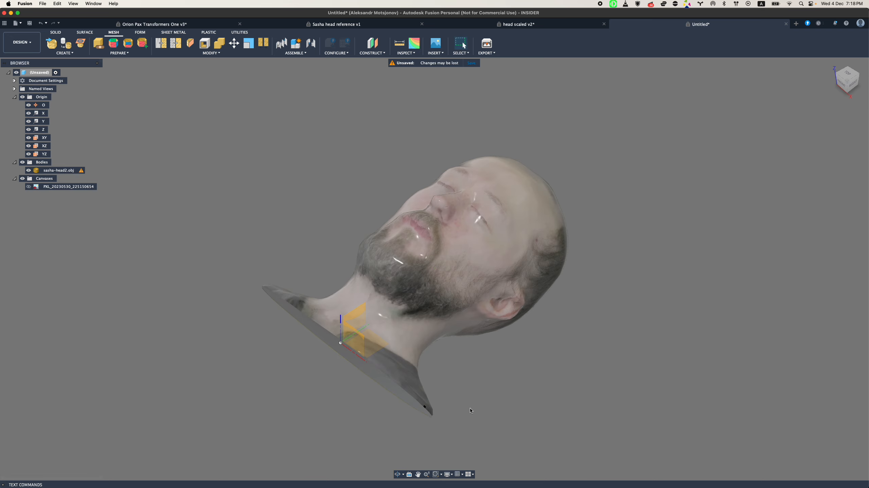
click(448, 474)
mouse_move(479, 422)
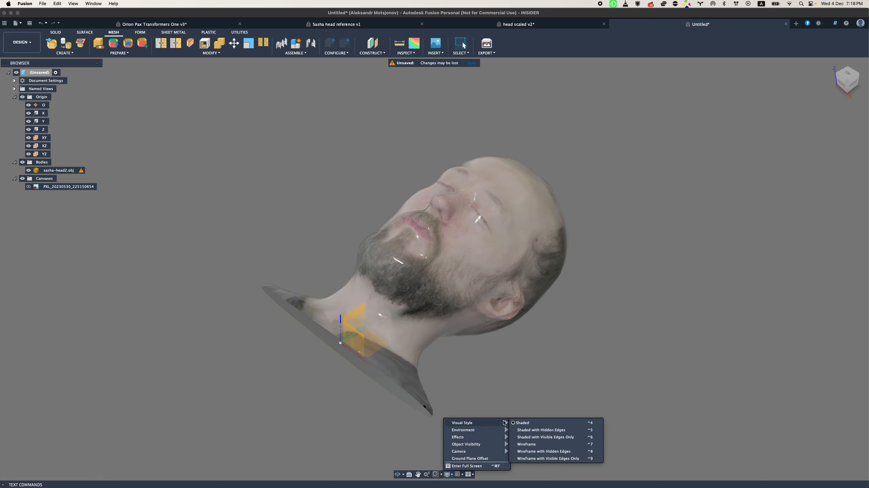
click(547, 440)
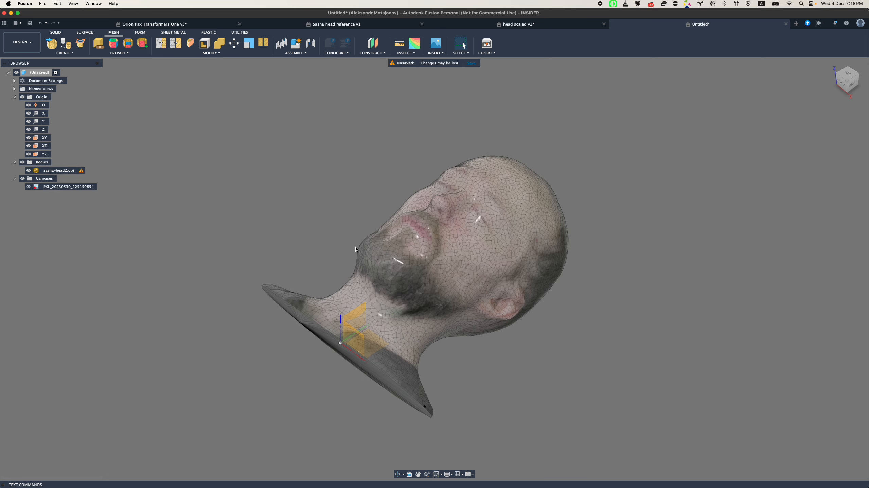
middle_drag(417, 240, 332, 223)
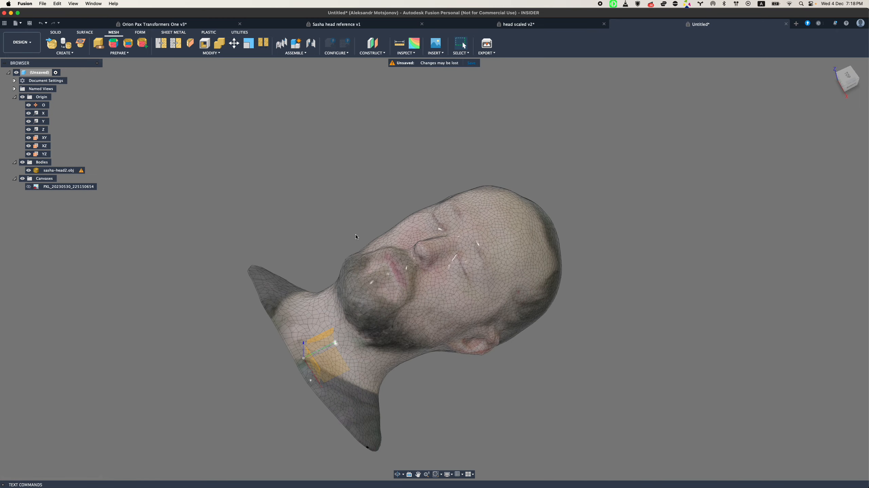
shift+middle_drag(412, 304, 419, 315)
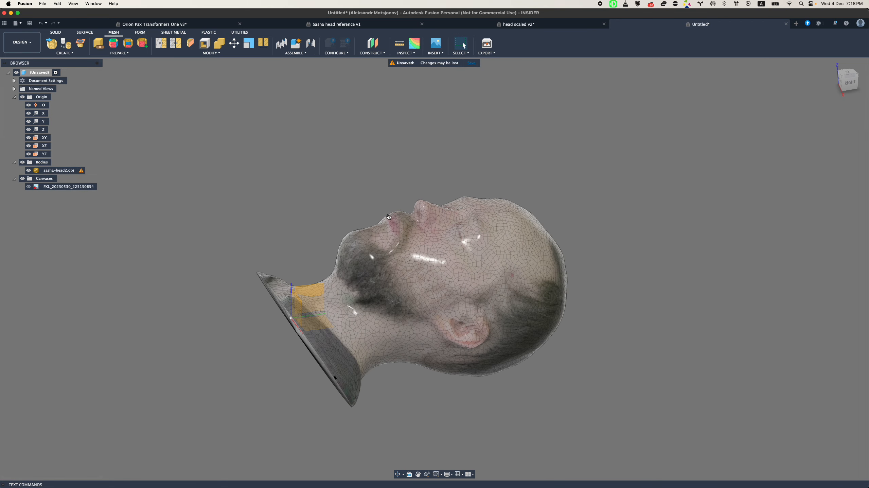
Switch to Blender and select the textured head object for export
key(super+Tab)
mouse_move(440, 219)
middle_down()
mouse_move(475, 211)
mouse_move(441, 216)
middle_up()
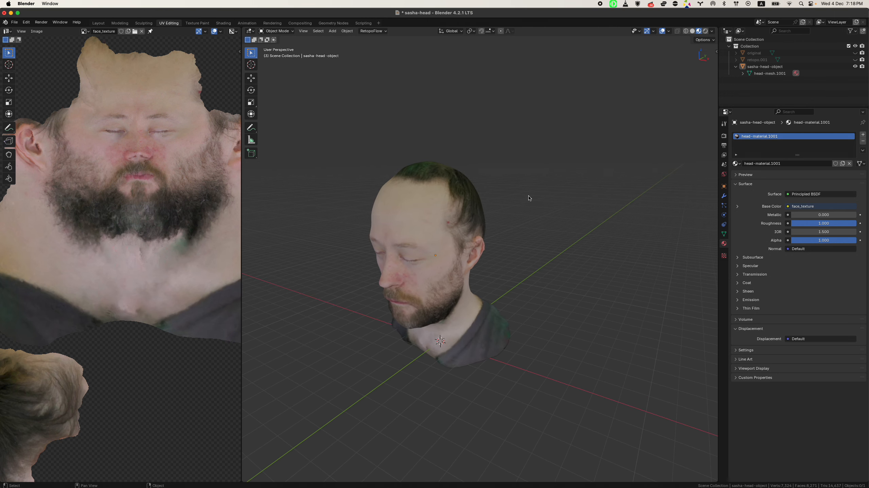
click(439, 216)
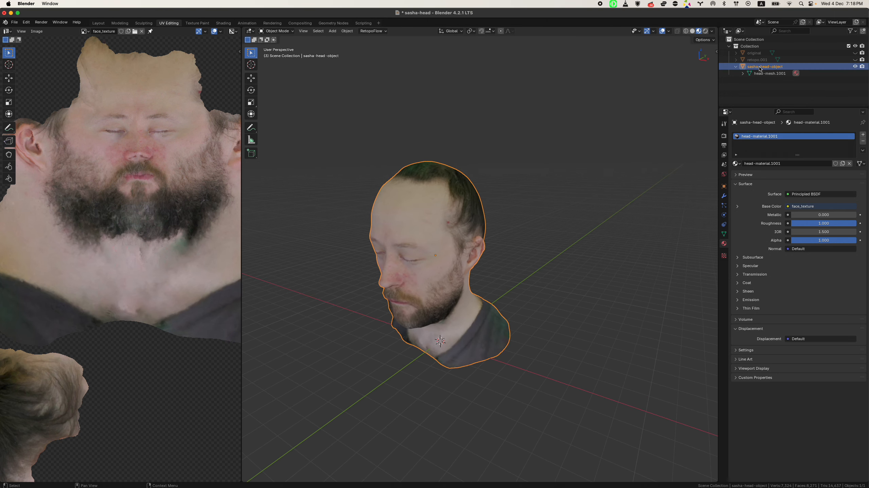
click(782, 74)
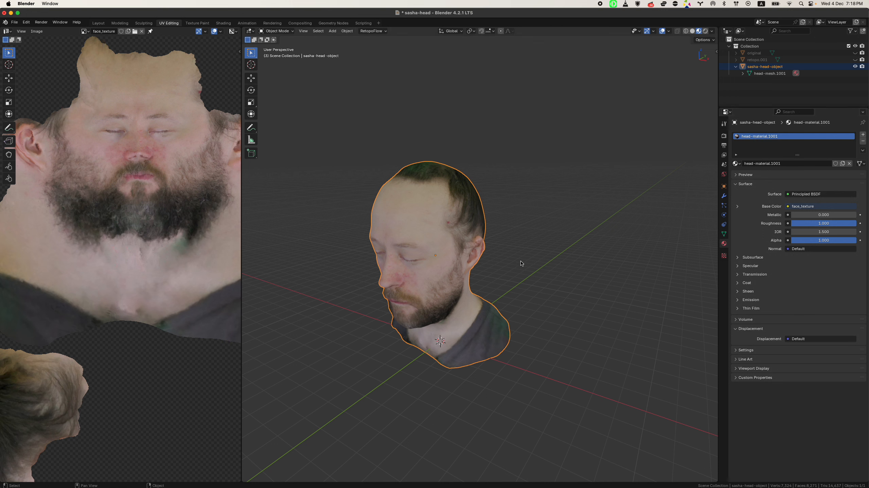
click(104, 31)
click(37, 31)
click(517, 310)
click(14, 21)
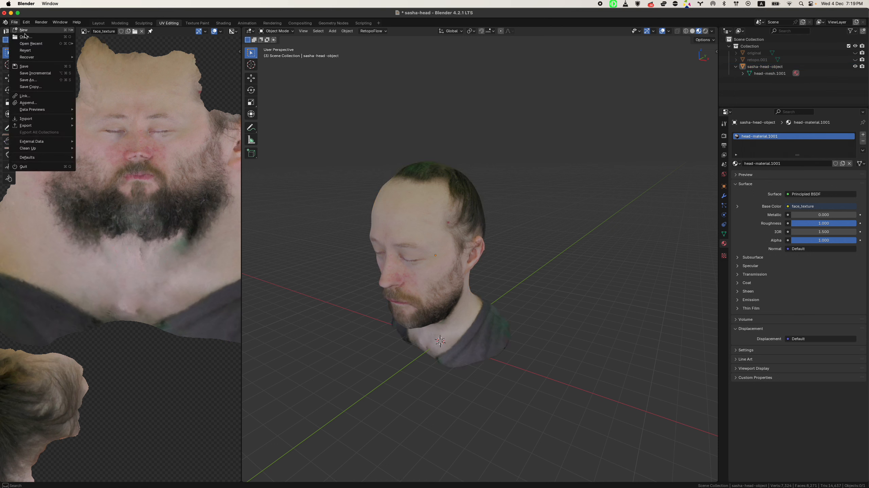
mouse_move(44, 127)
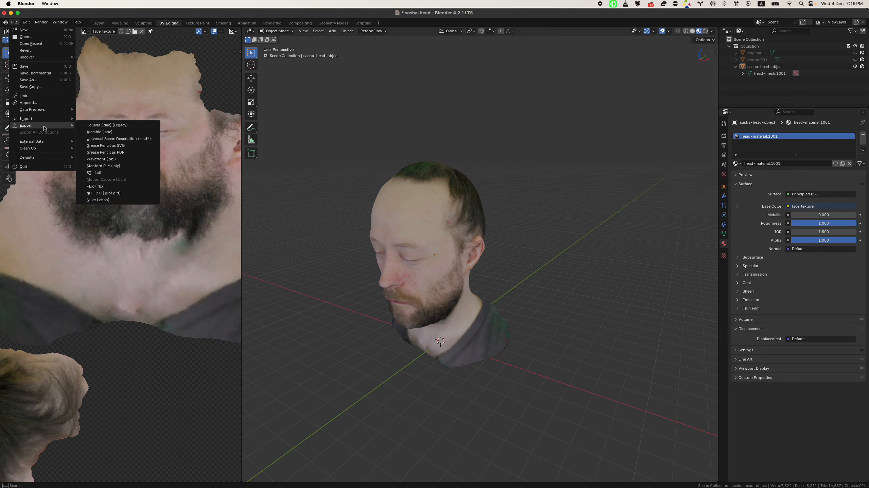
click(440, 196)
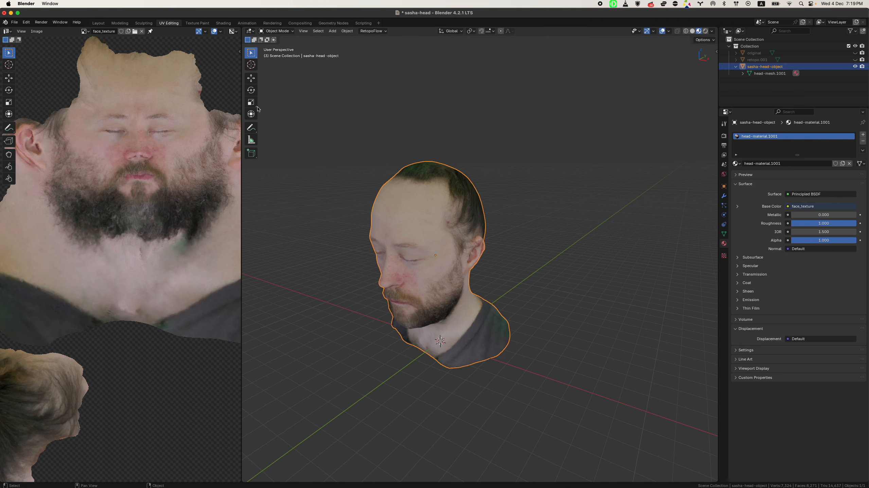
Start a Wavefront OBJ export of the head and name the file sasha-head3.obj in the models folder
click(14, 22)
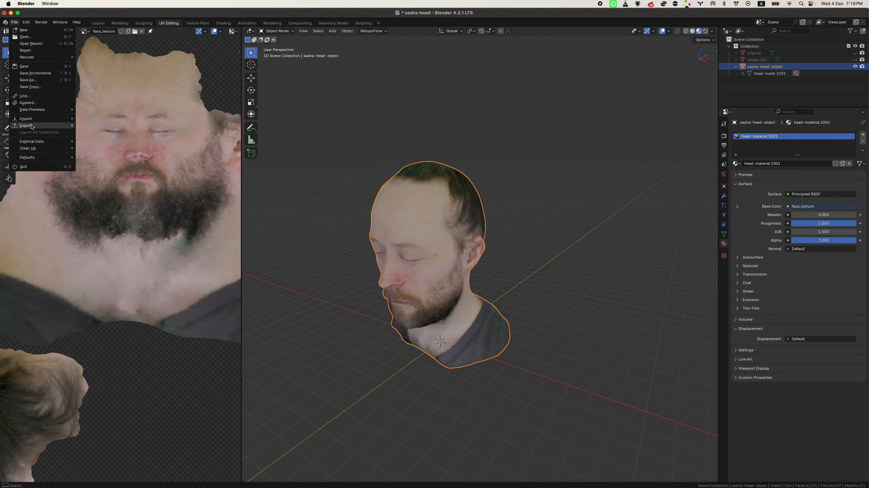
mouse_move(32, 127)
click(103, 160)
drag(334, 276, 405, 236)
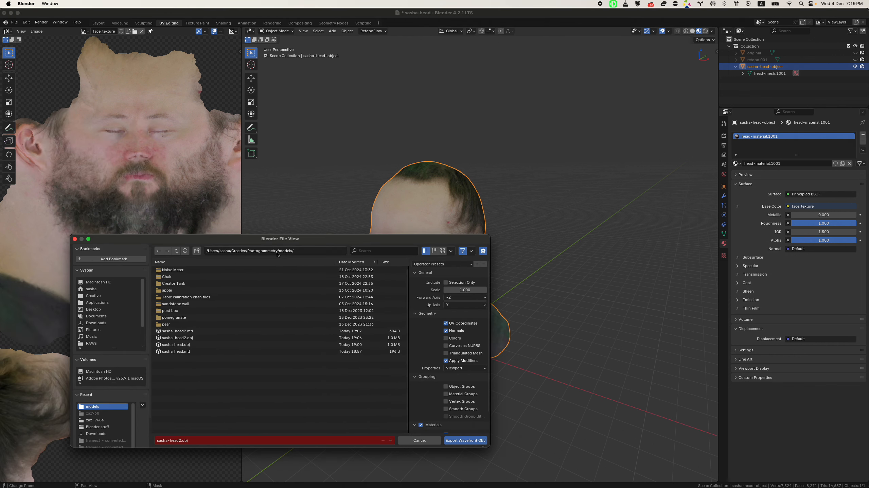
click(184, 441)
key(Left)
key(Left)
click(357, 439)
drag(485, 448, 502, 476)
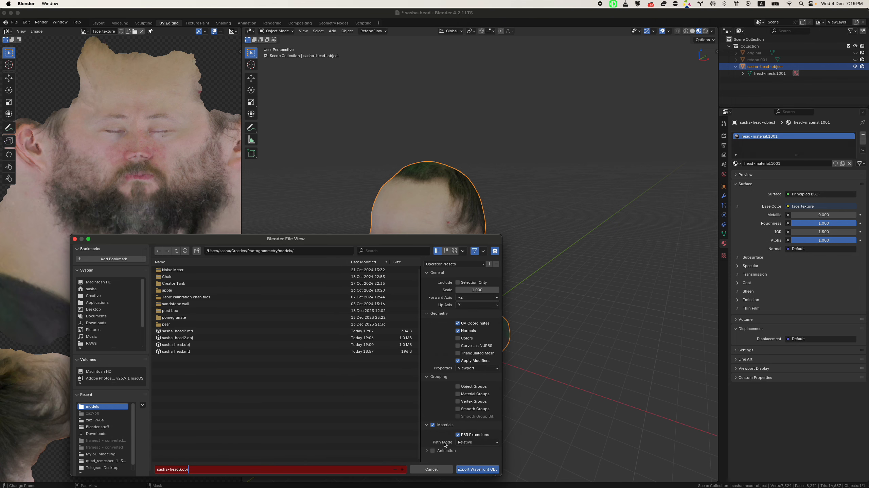
Disable PBR Extensions in the material export settings and export the head as OBJ
click(474, 442)
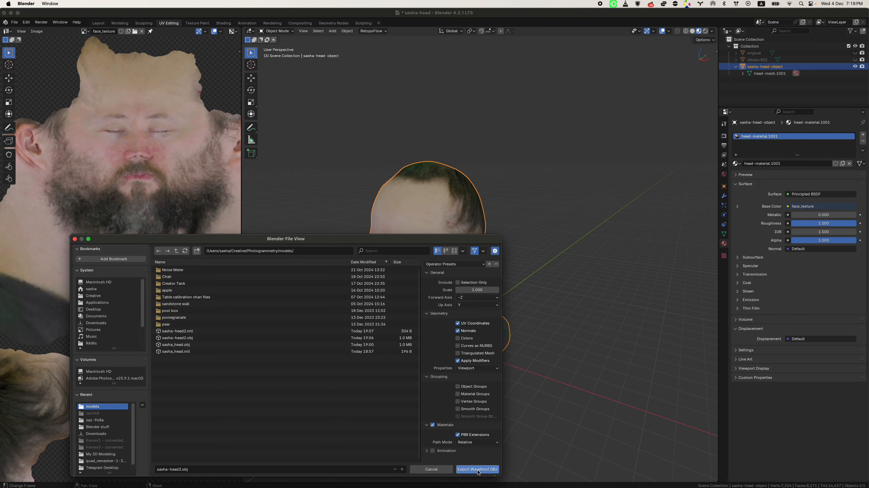
click(473, 437)
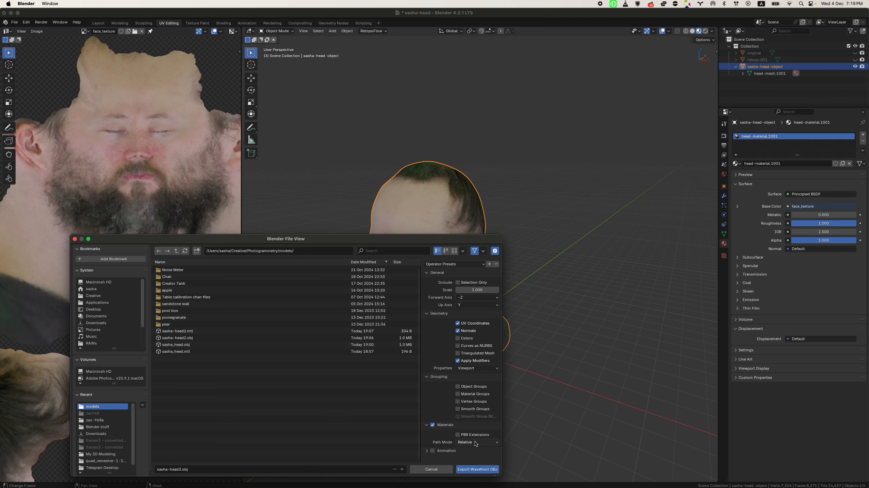
click(473, 470)
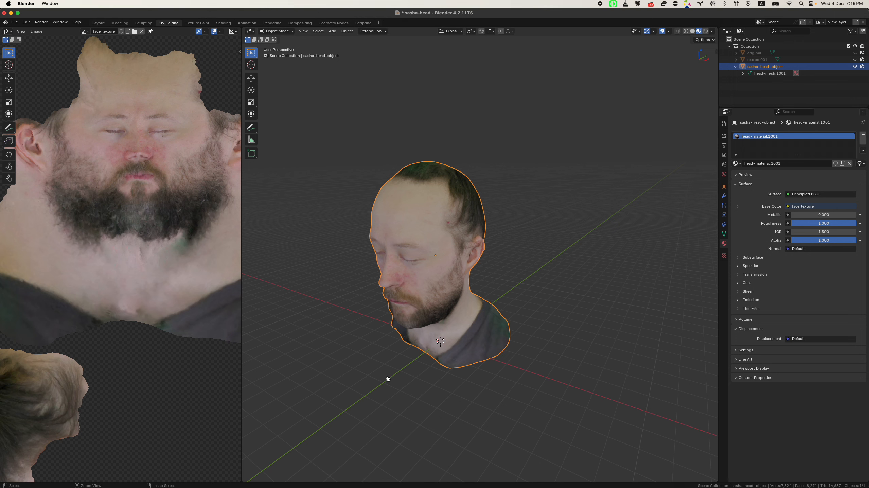
Switch to Finder and select the exported sasha-head3.obj and sasha-head3.mtl files in the models folder
key(super+Tab)
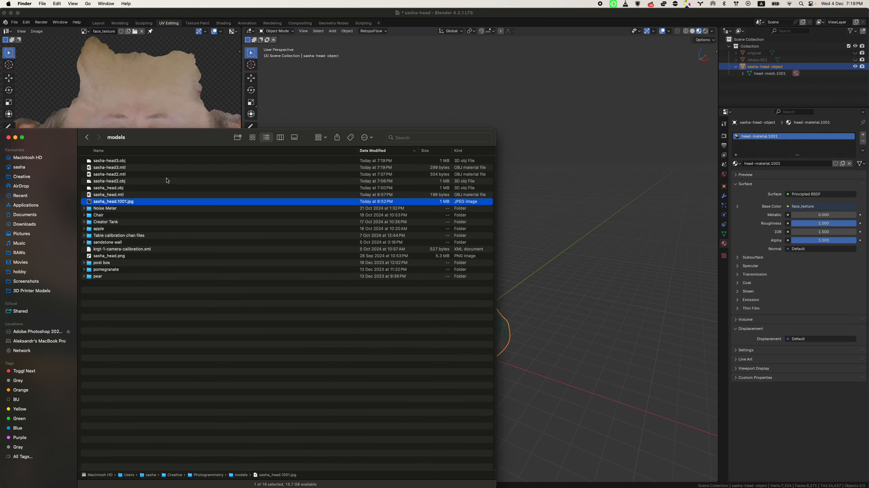
click(136, 175)
key(Up)
key(shift+Up)
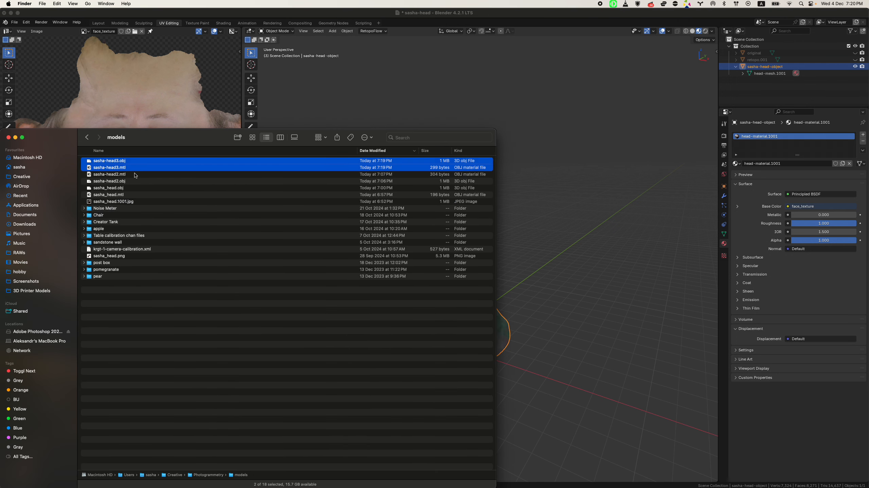
drag(150, 140, 205, 127)
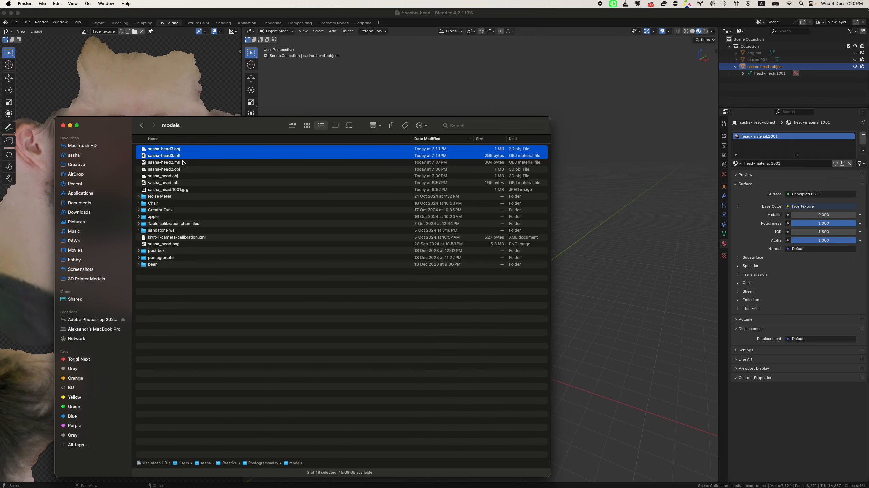
Select only sasha-head3.mtl in the models folder and open it in Visual Studio Code
key(a)
key(Up)
key(Up)
key(Up)
key(Up)
key(Up)
key(Up)
key(Up)
key(Up)
key(Up)
key(Up)
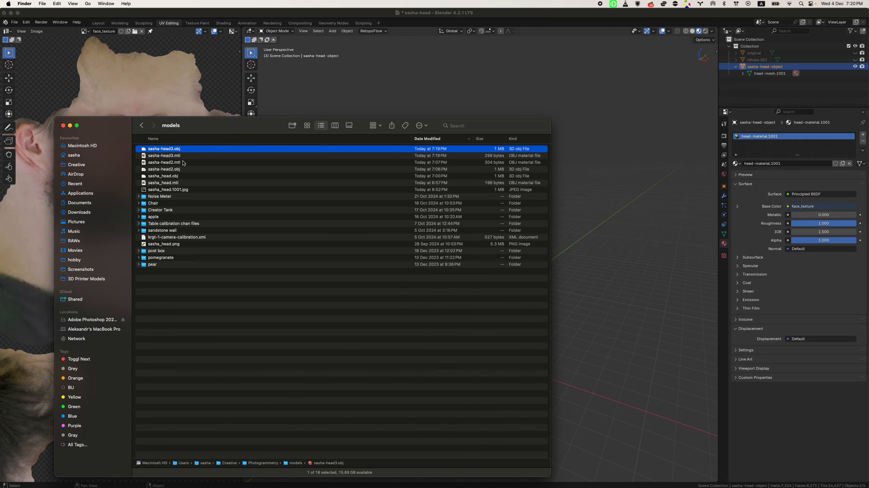
key(Down)
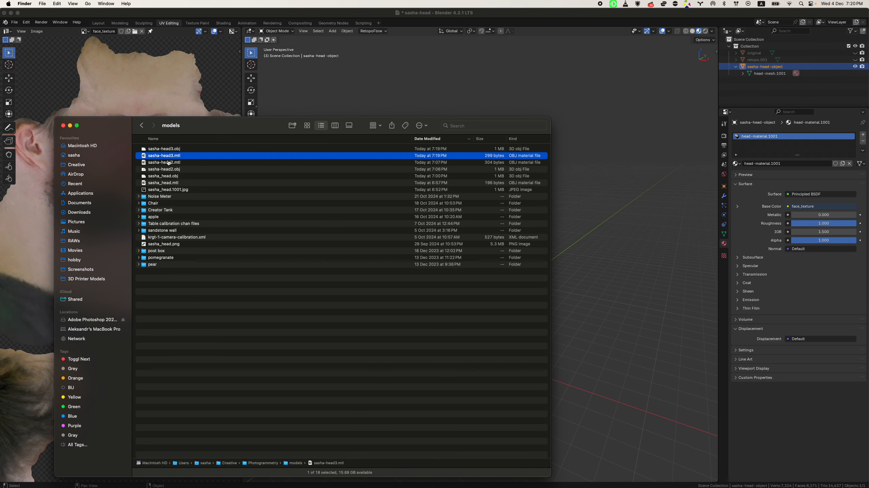
key(super+Tab)
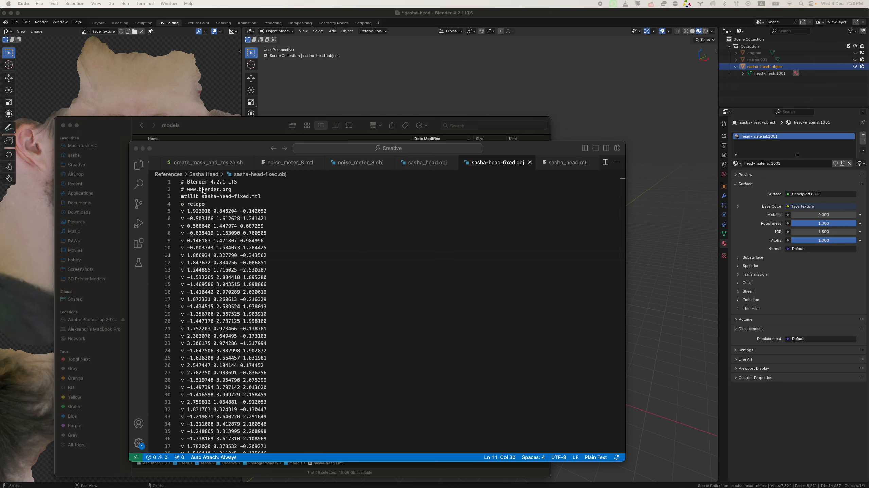
drag(243, 152, 346, 108)
drag(191, 156, 505, 133)
drag(582, 151, 712, 156)
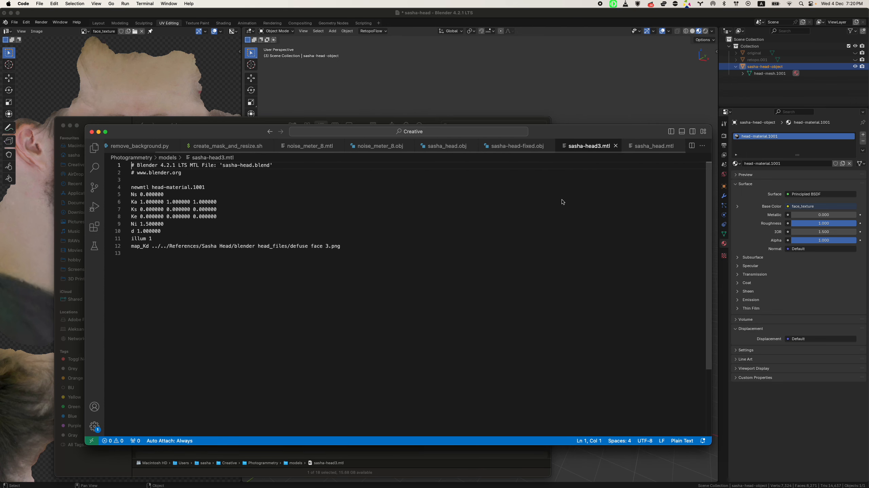
Examine the parts of the texture path on the map_Kd line of sasha-head3.mtl
click(362, 247)
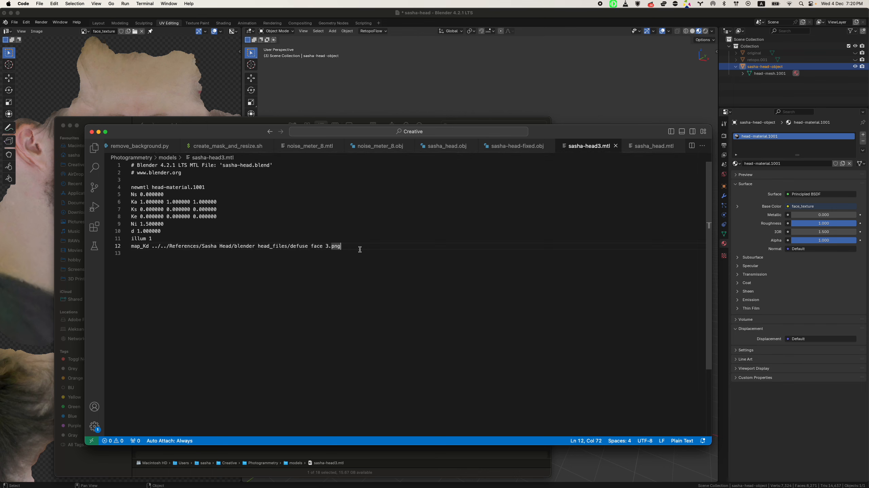
key(alt+Left)
key(alt+Left)
key(shift+Left)
key(alt+Left)
key(shift+Left)
click(240, 246)
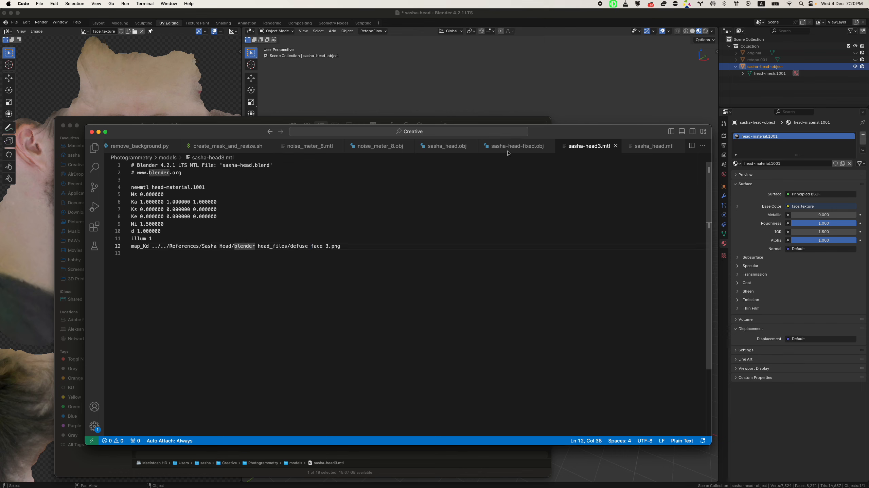
drag(341, 245, 272, 246)
click(226, 247)
click(308, 247)
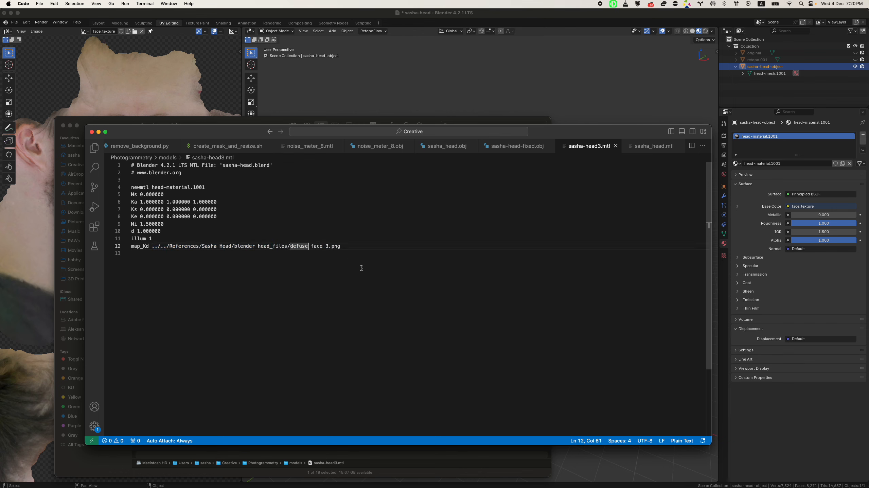
Try adding a quotation mark before the texture path on the map_Kd line and remove it again
key(shift+Right)
key(super+Left)
key(alt+Right)
key(alt+Right)
key(alt+Left)
text(")
key(BackSpace)
key(shift+End)
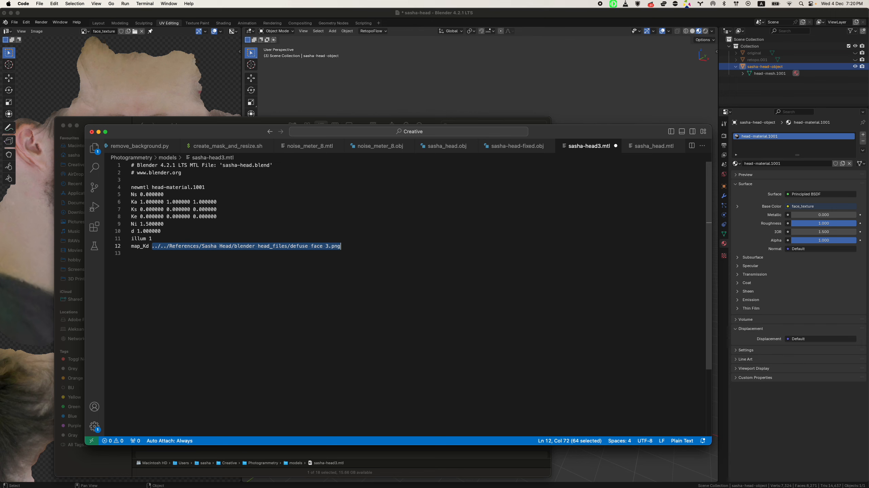
Highlight the full relative texture path after map_Kd to review its folders, spaces and file name
key(Right)
key(shift+alt+Left)
key(shift+alt+Left)
key(shift+alt+Left)
key(shift+alt+Left)
key(shift+alt+Left)
key(shift+alt+Right)
key(Up)
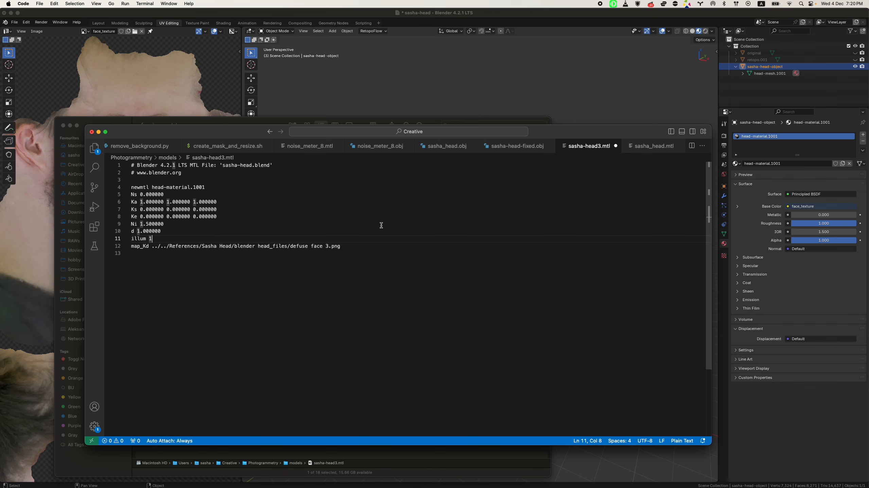
click(350, 247)
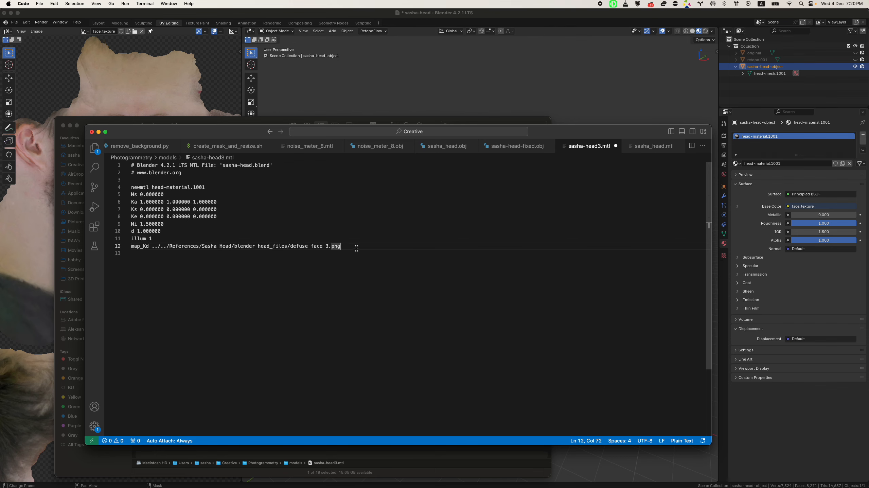
key(shift+super+Left)
key(alt+shift+Right)
key(alt+shift+Right)
key(alt+shift+Left)
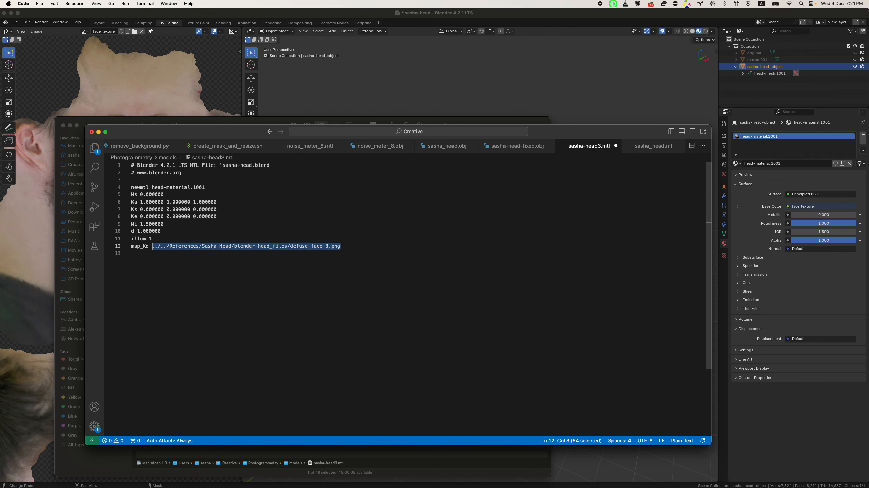
click(355, 244)
Check the sasha_head.1001.jpg texture file in the models folder and the face texture in Blender, returning to the code editor
drag(212, 132, 322, 129)
click(322, 126)
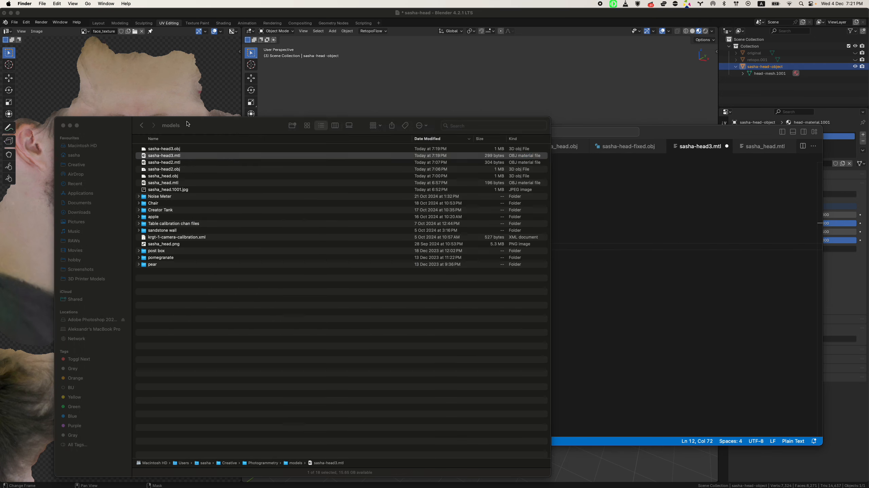
click(170, 190)
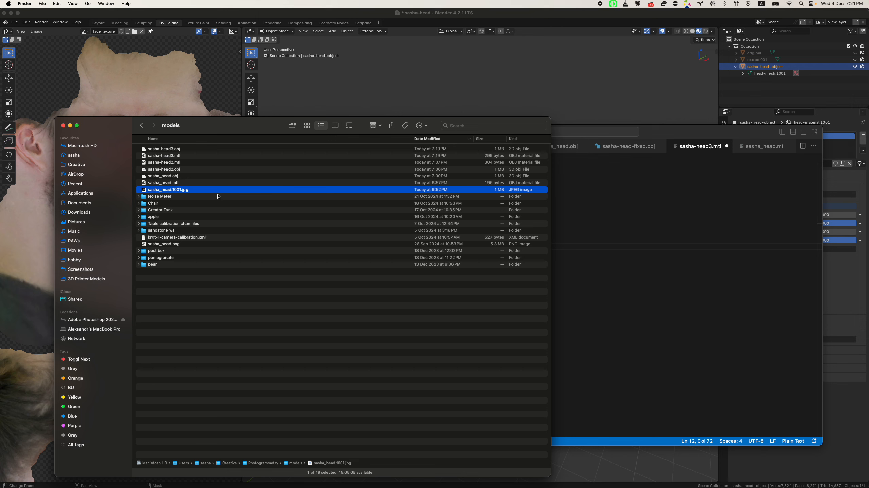
key(Up)
key(Down)
click(593, 210)
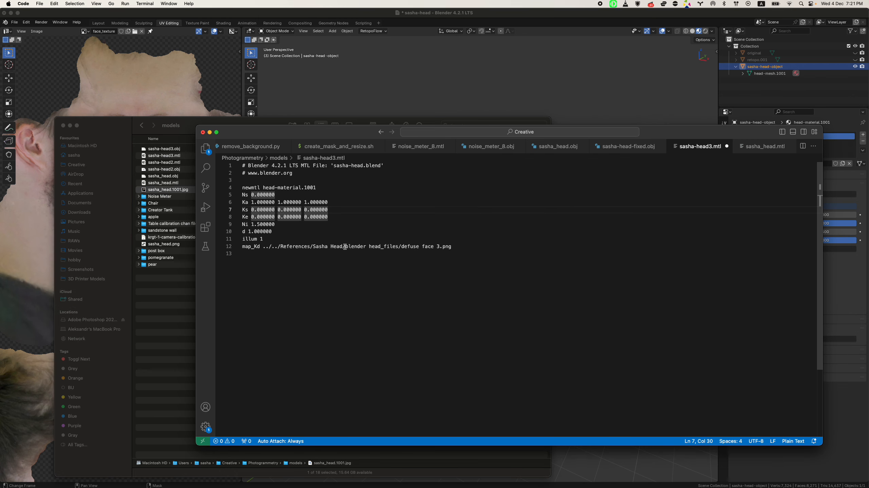
click(343, 17)
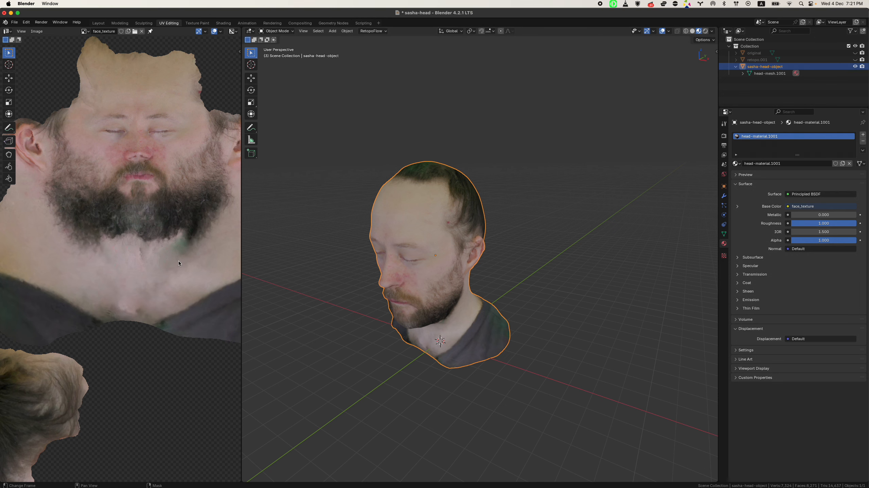
key(super+Tab)
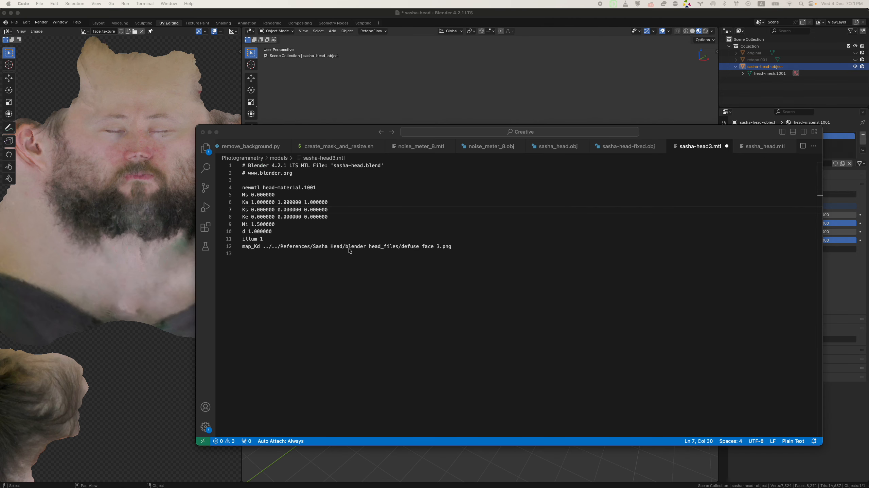
Delete the relative texture path after map_Kd on line 12 of sasha-head3.mtl
drag(346, 246, 456, 247)
click(383, 246)
click(456, 249)
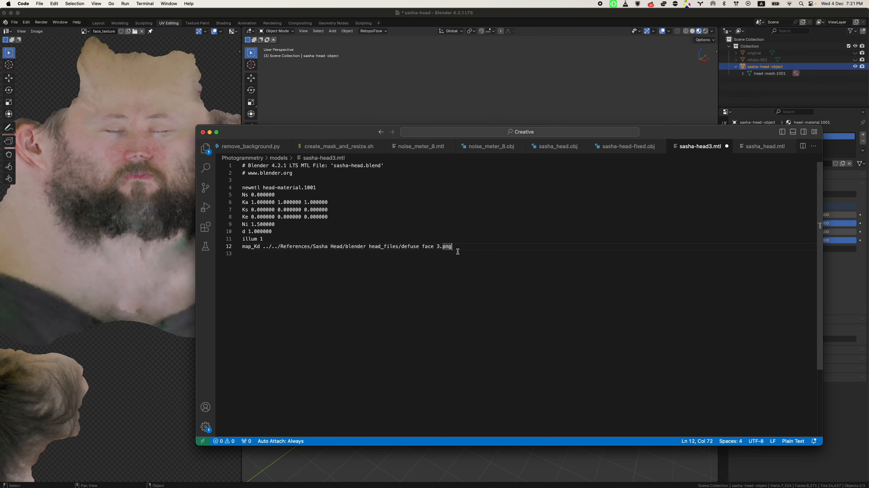
click(469, 248)
click(451, 262)
click(466, 241)
click(469, 248)
drag(468, 249, 263, 247)
key(BackSpace)
Set the map_Kd texture to sasha_head.1001.jpg, taking the file name from the models folder in Finder, and save sasha-head3.mtl
key(super+Tab)
key(super+Tab)
key(super+Tab)
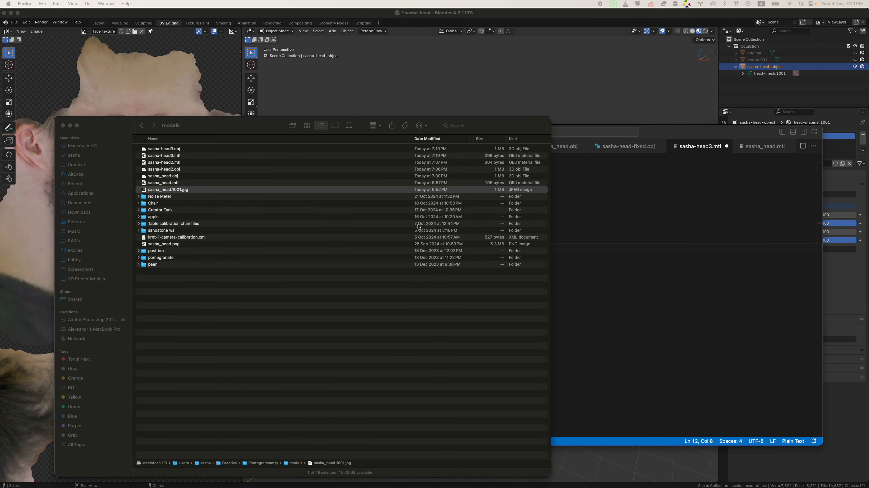
click(227, 194)
click(225, 190)
click(226, 190)
key(Escape)
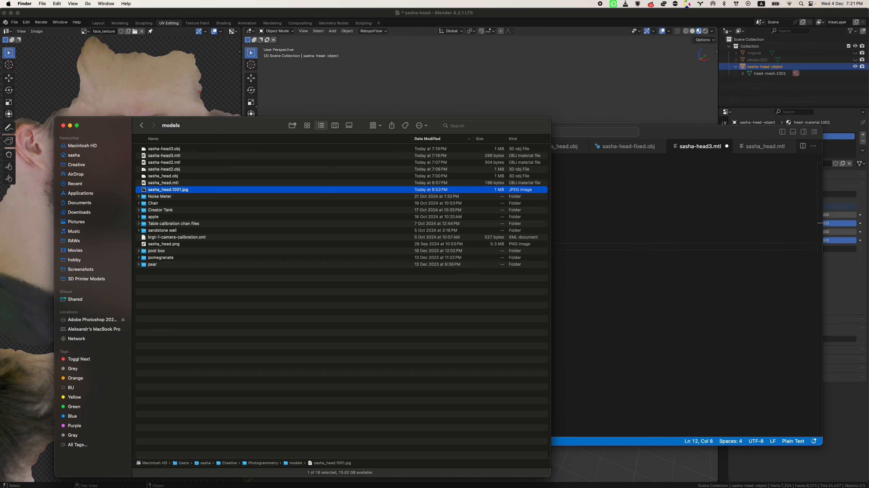
click(619, 237)
key(Down)
text(sasha_head.1001.jpg)
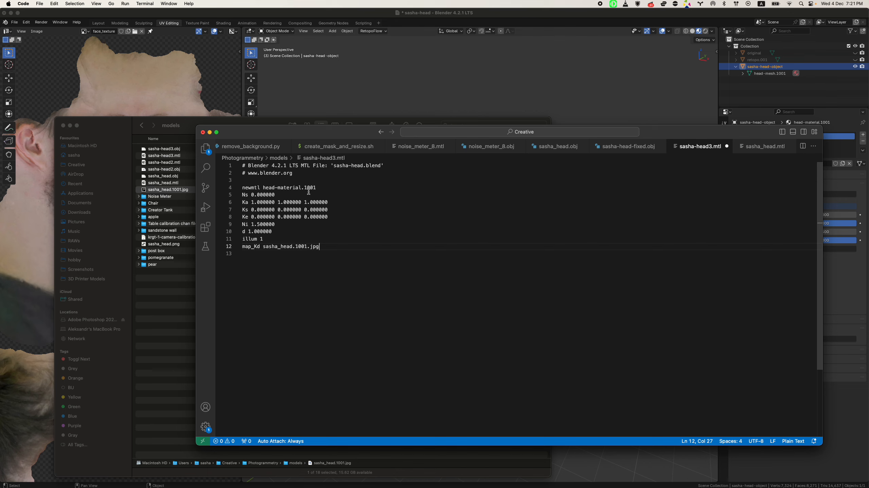
click(450, 195)
click(345, 187)
key(super+s)
Review the edited sasha-head3.mtl, highlighting the map_Kd texture name and the newmtl material name head-material.1001
key(super+shift+Left)
key(alt+shift+Right)
key(alt+shift+Right)
key(alt+shift+Left)
key(Up)
key(shift+Up)
key(shift+Up)
key(Down)
key(Up)
key(Up)
key(End)
key(shift+Left)
key(shift+Left)
key(shift+Left)
key(shift+Left)
key(shift+Left)
key(shift+Left)
key(shift+Left)
key(shift+Left)
key(shift+Left)
key(shift+Left)
key(shift+Left)
key(shift+Left)
key(shift+Left)
key(shift+Left)
key(shift+Left)
key(shift+Left)
key(shift+Left)
key(shift+Left)
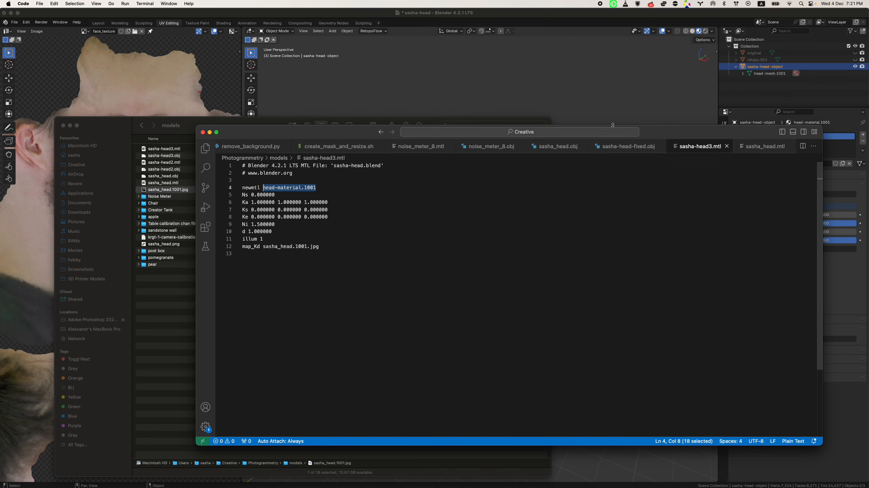
Open sasha-head3.obj in the code editor and examine its mtllib reference to sasha-head3.mtl
mouse_move(161, 156)
mouse_down()
mouse_move(239, 147)
mouse_move(662, 152)
mouse_up()
click(389, 178)
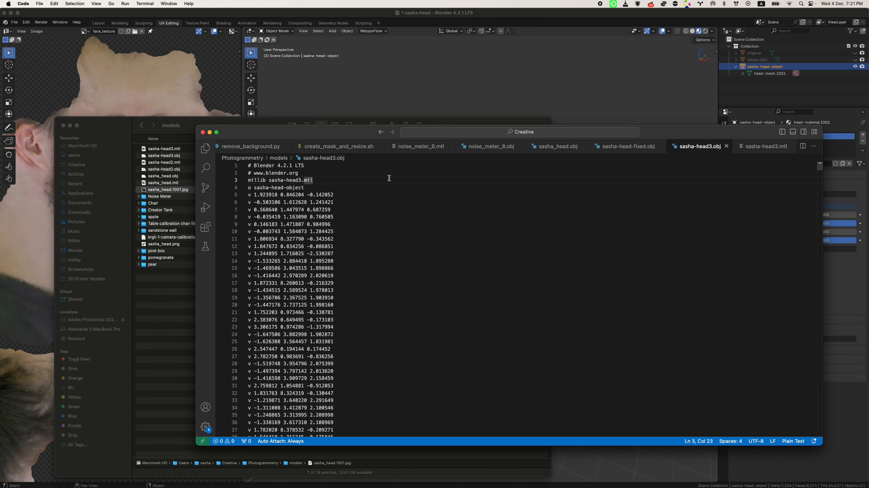
key(shift+super+Left)
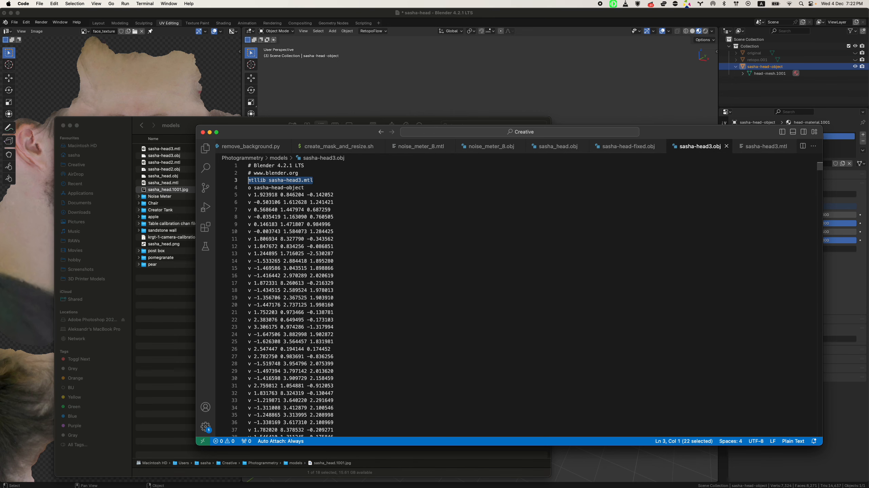
key(Left)
key(shift+alt+Right)
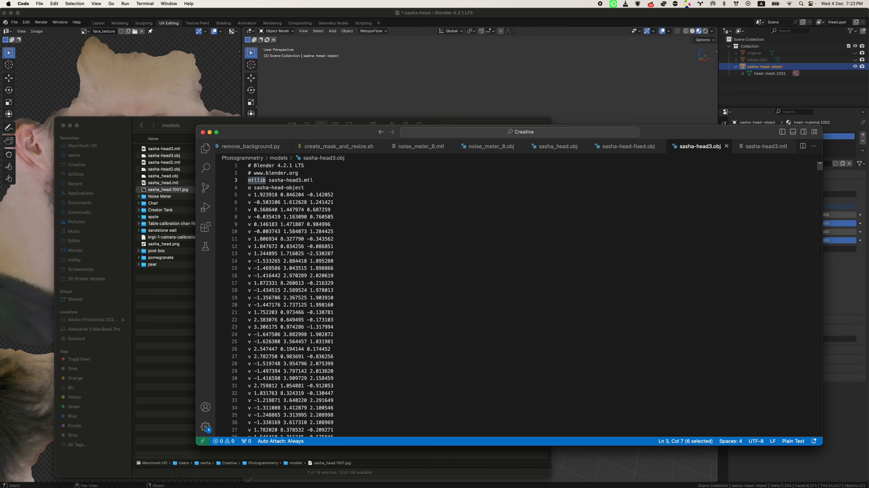
key(Right)
key(Right)
key(shift+super+Right)
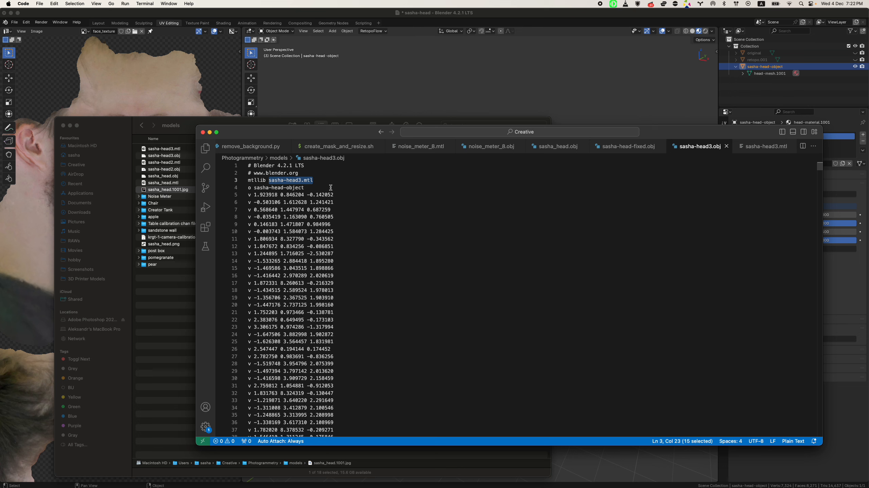
key(Right)
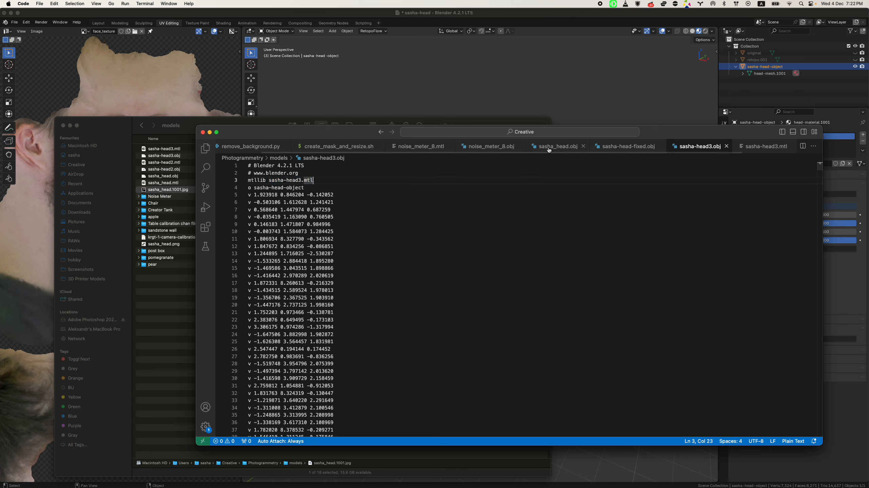
Compare with the noise meter model by examining the material definitions in noise_meter_8.mtl and the references in noise_meter_8.obj
click(488, 147)
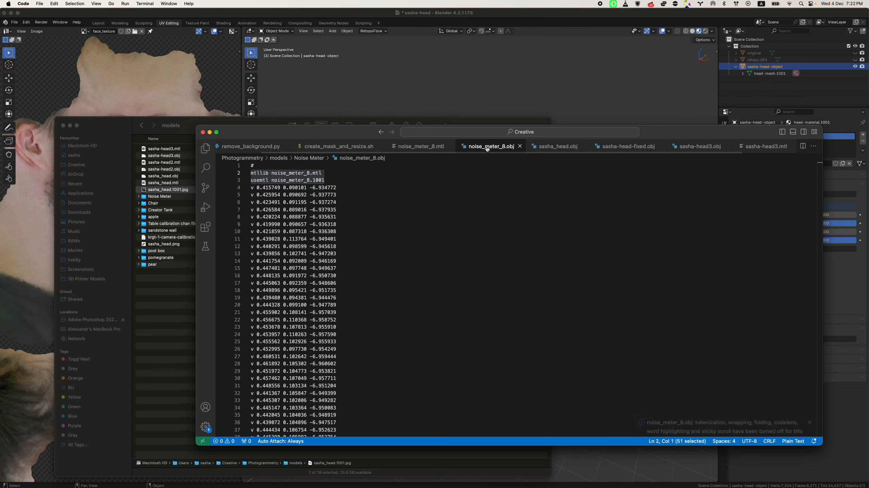
click(427, 148)
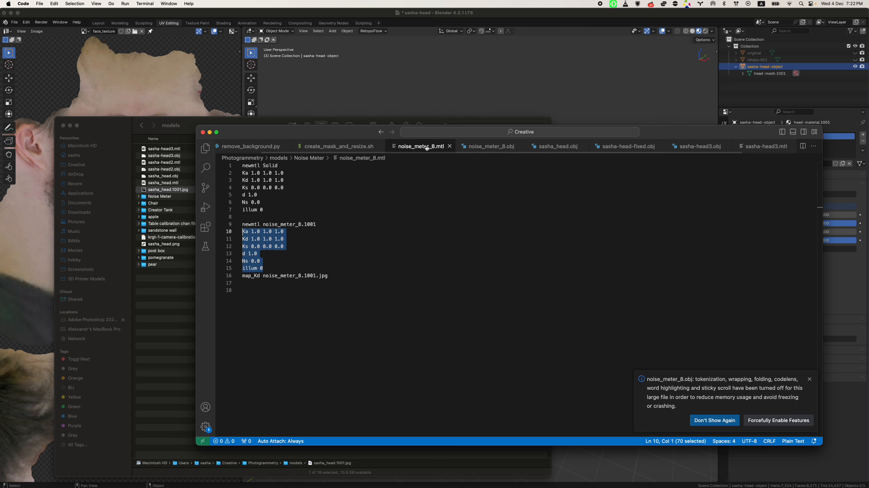
click(422, 187)
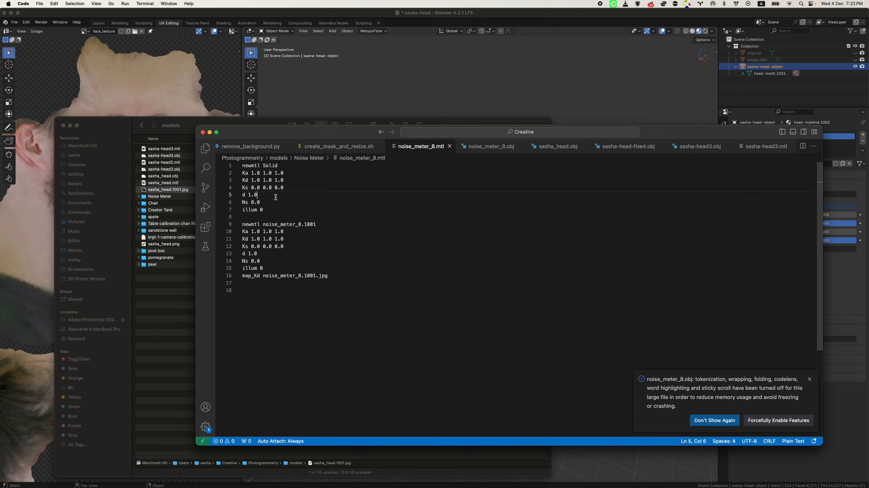
drag(343, 276, 236, 164)
drag(263, 210, 242, 165)
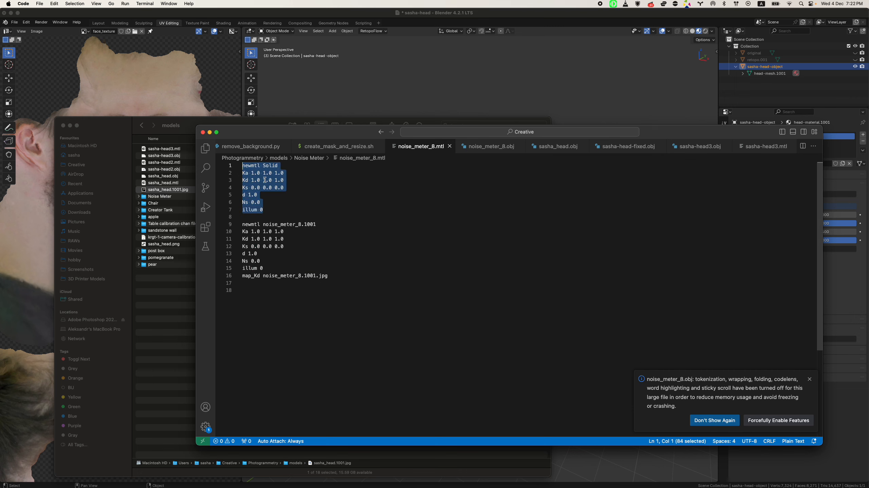
click(268, 217)
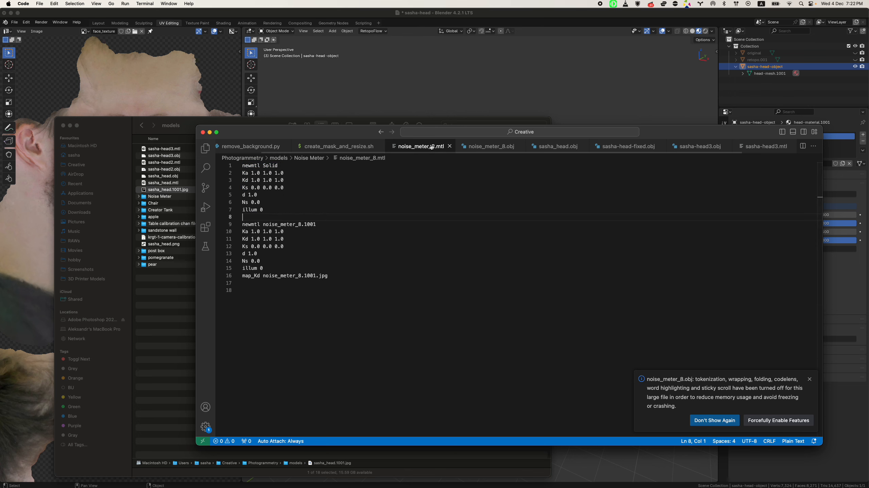
click(489, 146)
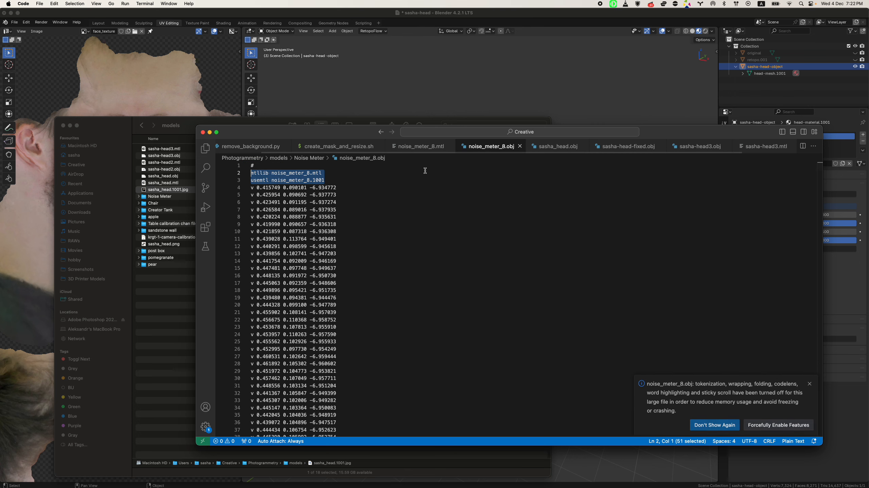
Compare the mtllib and usemtl lines in noise_meter_8.obj with the mtllib line in sasha-head3.obj
click(331, 174)
key(shift+Home)
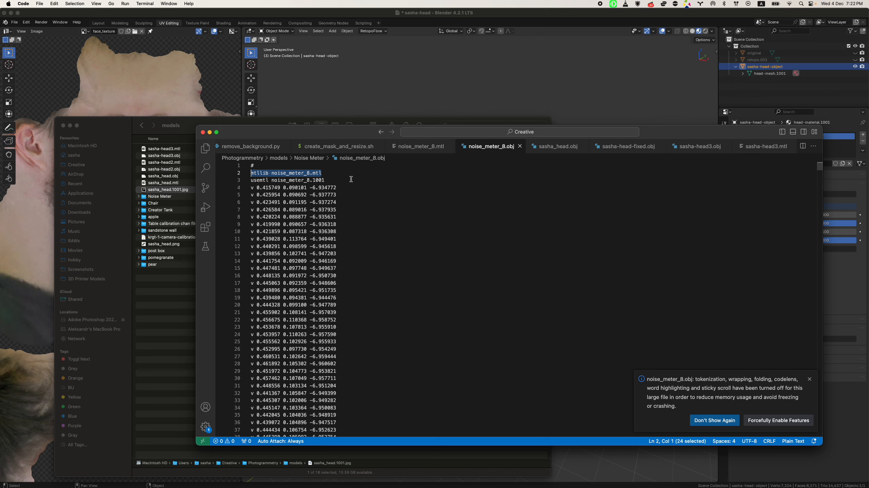
click(323, 181)
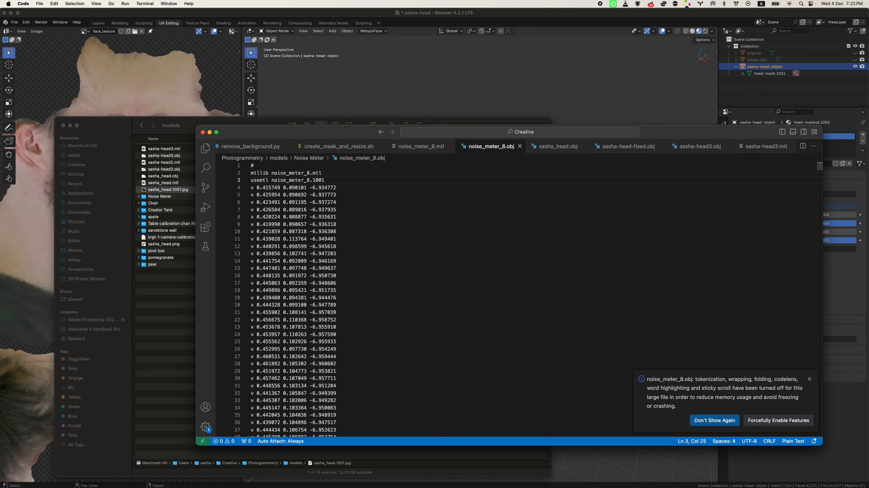
key(shift+Home)
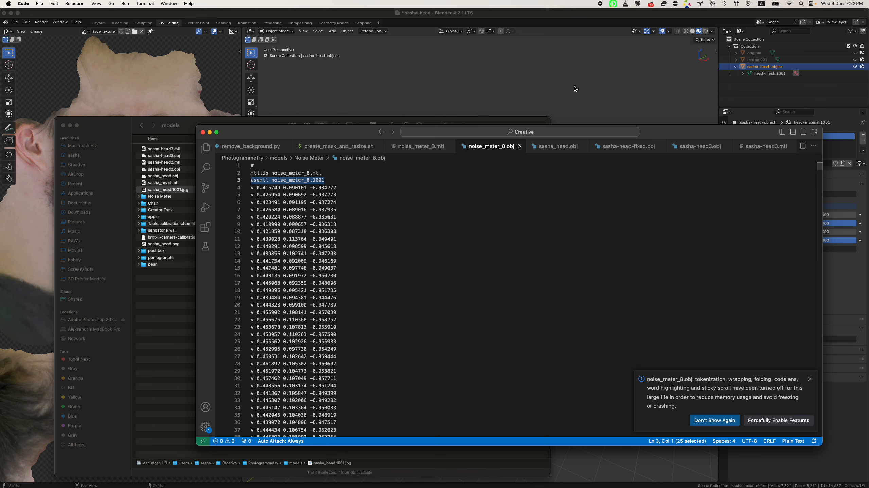
click(629, 147)
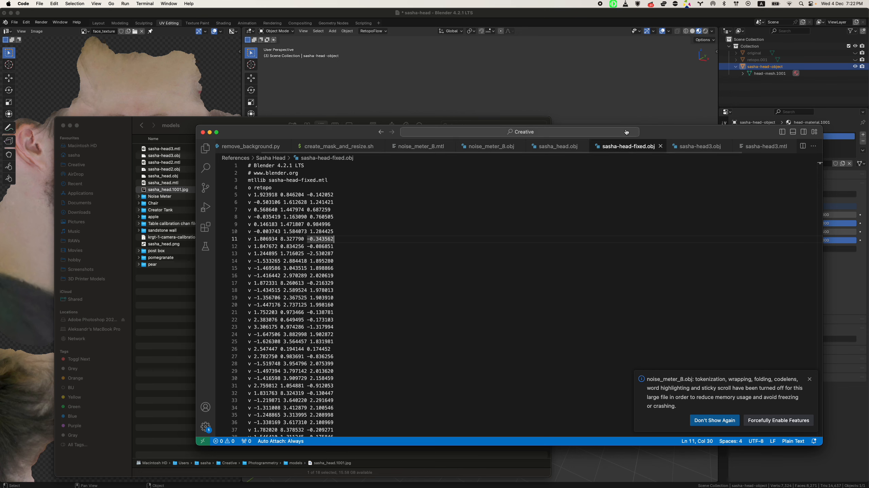
click(682, 145)
key(shift+Home)
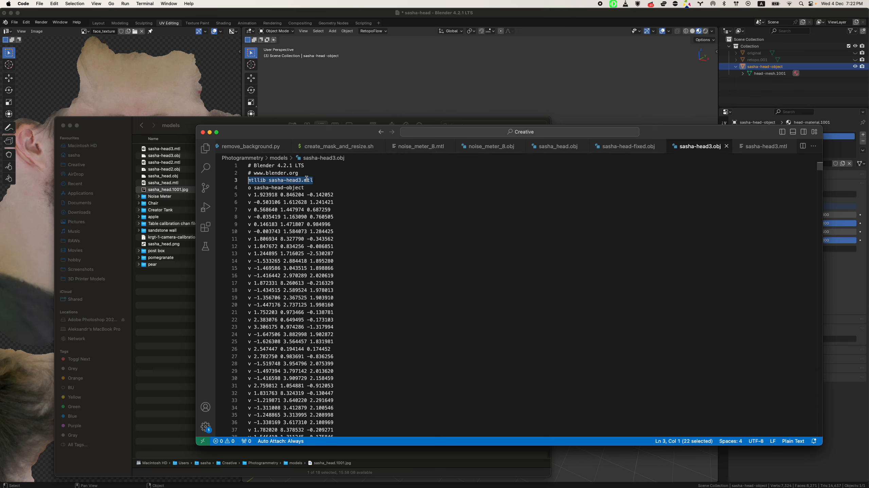
click(333, 182)
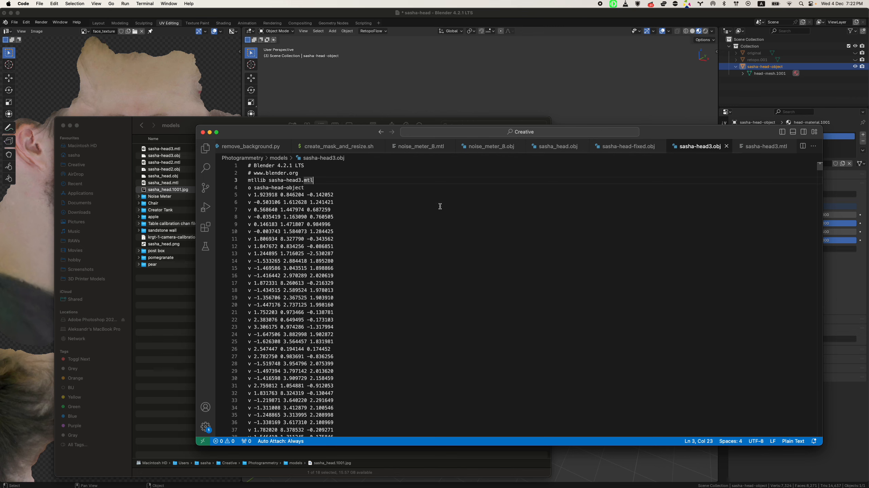
Switch to Fusion and delete the sasha-head2.obj mesh body from the untitled design
key(super+Tab)
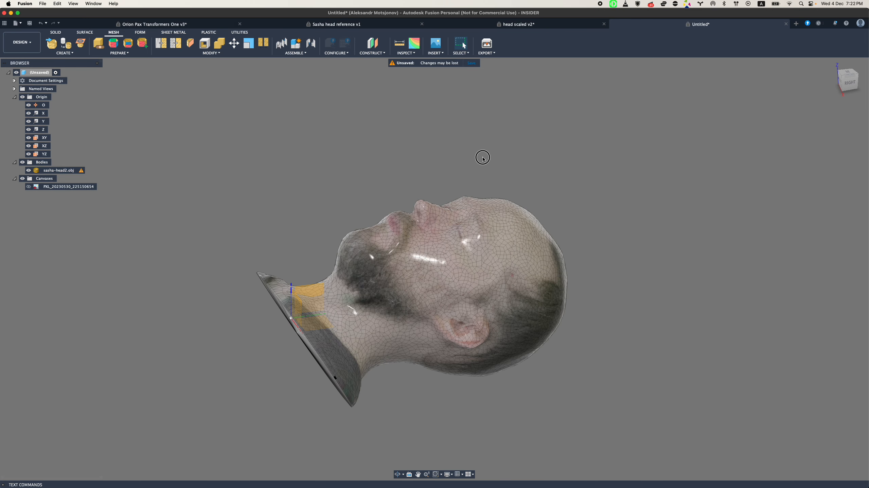
click(470, 236)
key(Delete)
Insert sasha-head3.obj from the models folder on the computer as a mesh
click(440, 56)
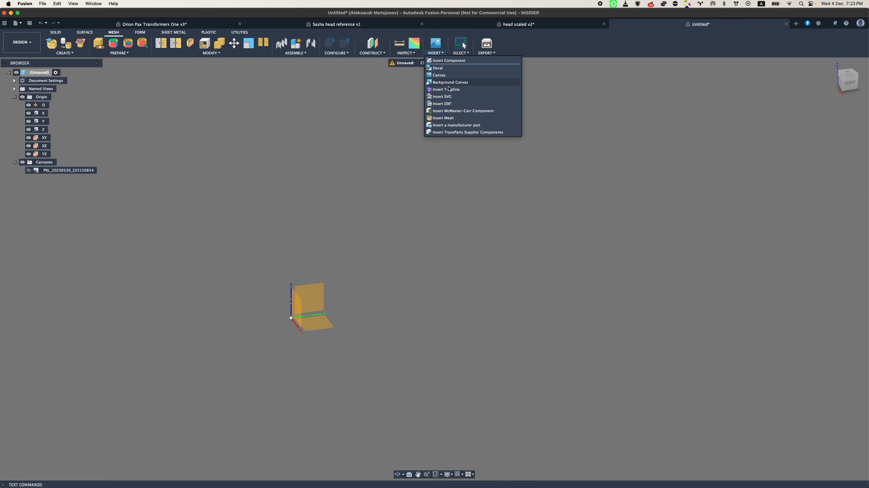
click(444, 124)
click(359, 320)
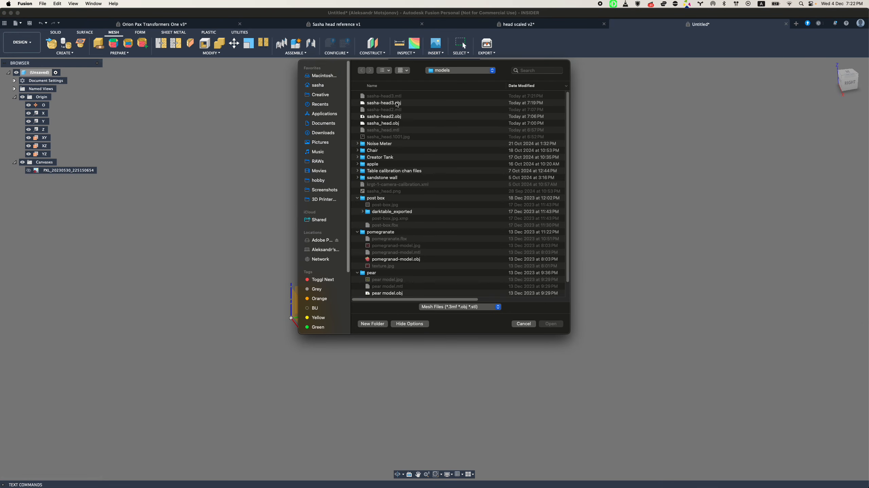
double_click(397, 104)
click(826, 195)
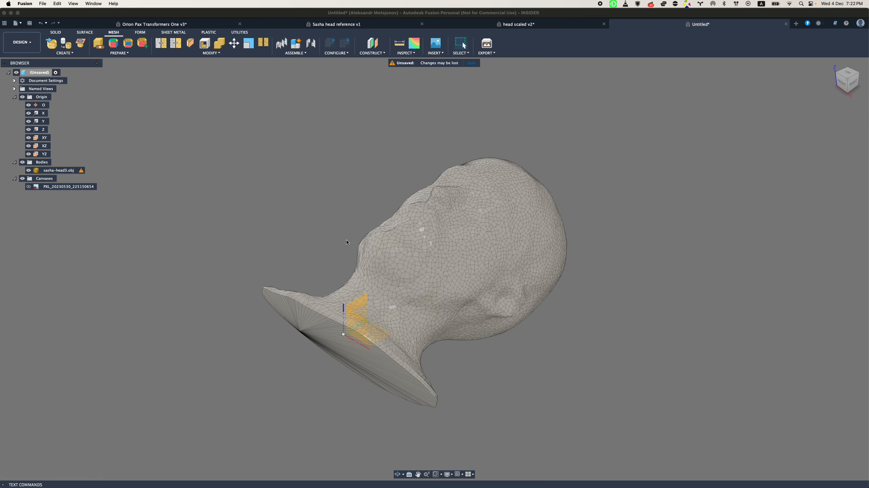
Apply Smooth Shaded to the sasha-head3.obj mesh body and inspect the head's texture
right_click(436, 234)
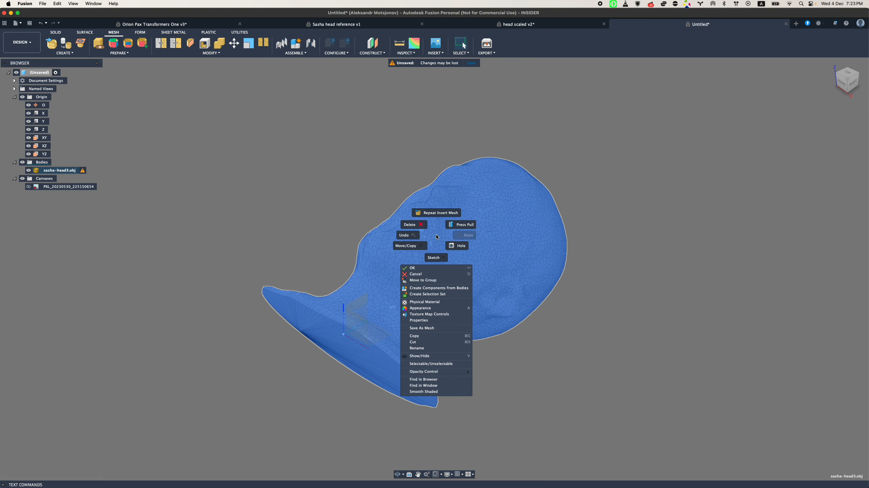
click(423, 392)
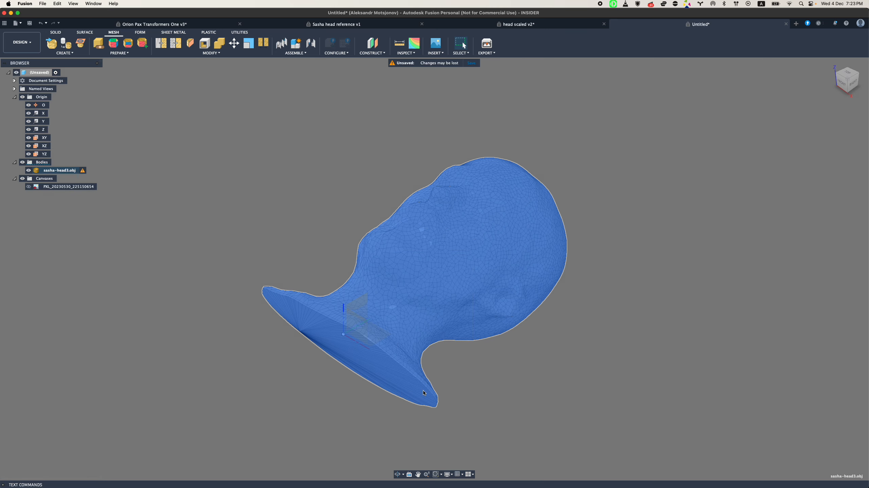
click(585, 297)
shift+middle_drag(452, 232, 513, 169)
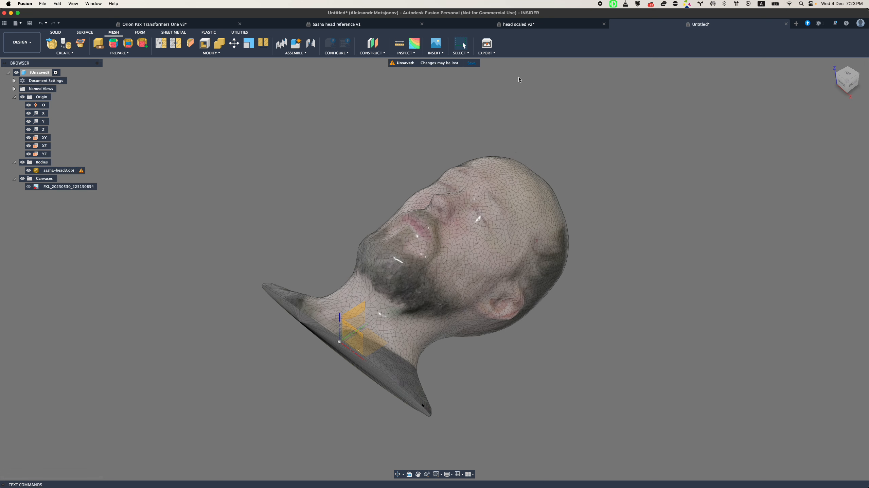